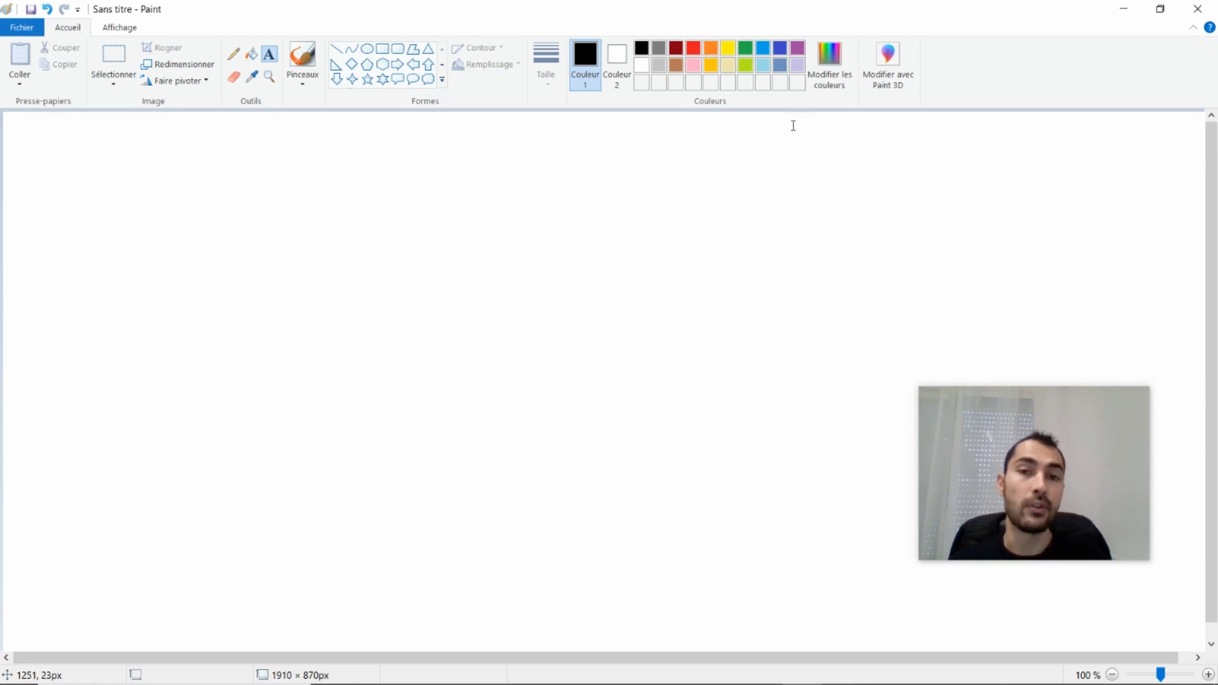
Write "Vetement - Jouets - Decoration" near the top of the canvas, widening the text box so it fits on one line
left_click_drag(66, 145, 191, 198)
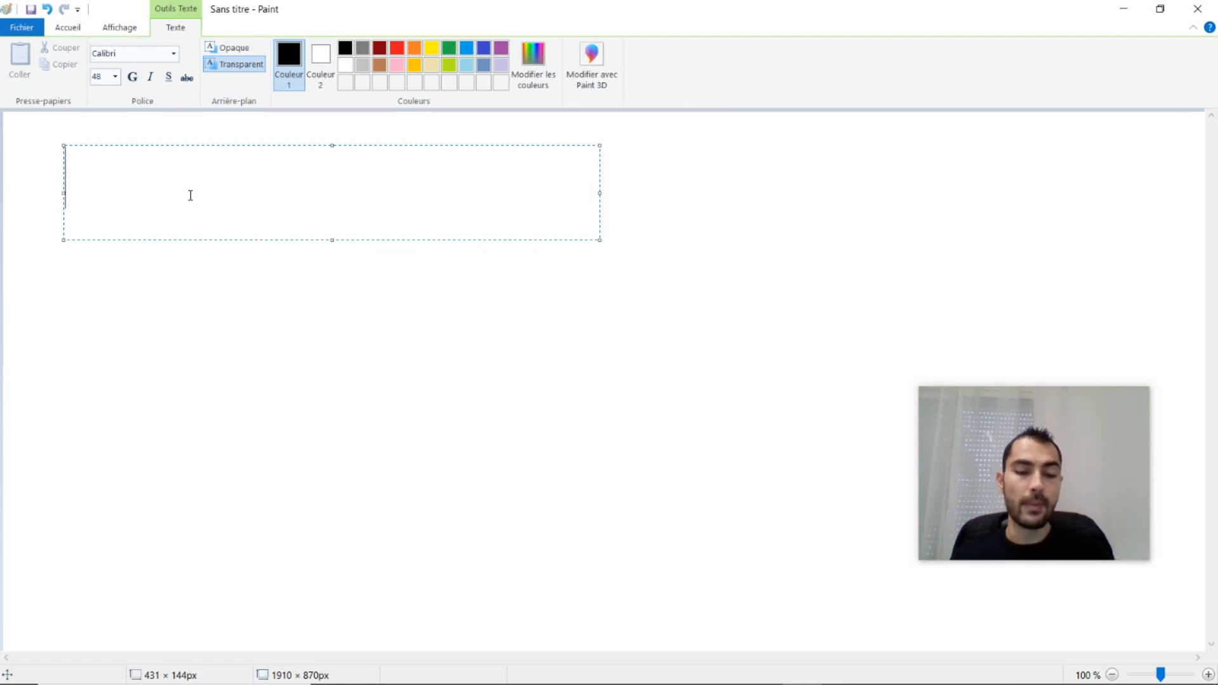
type("Vetement")
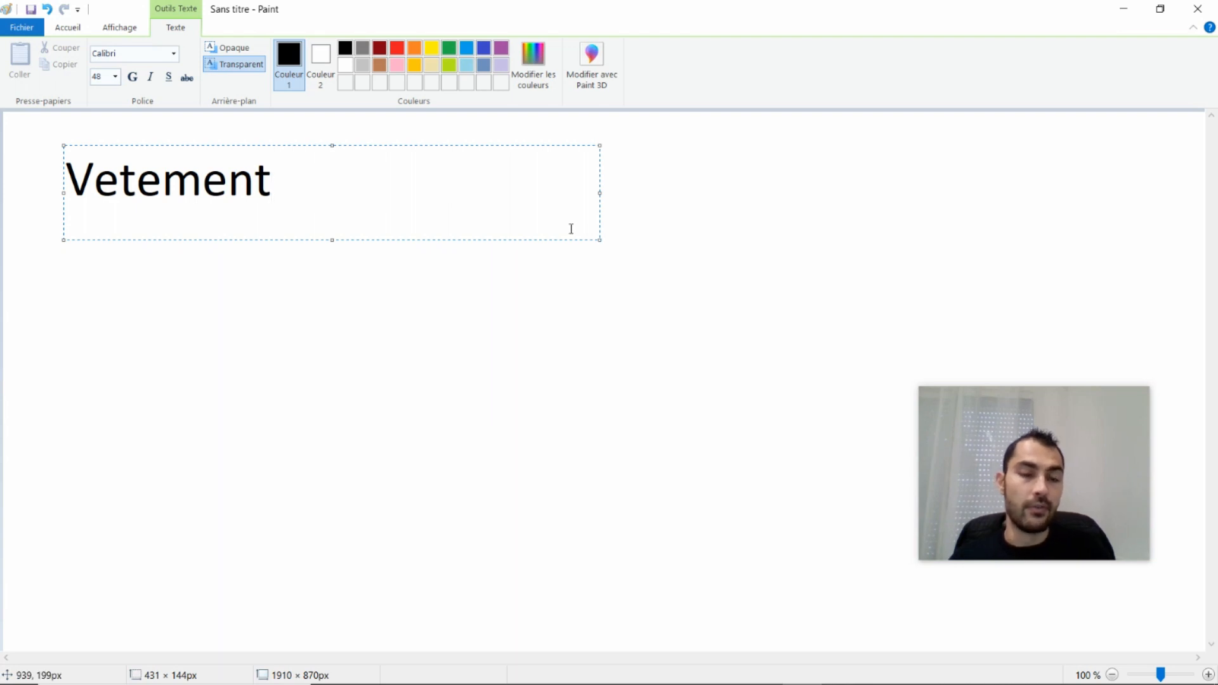
type("-  J")
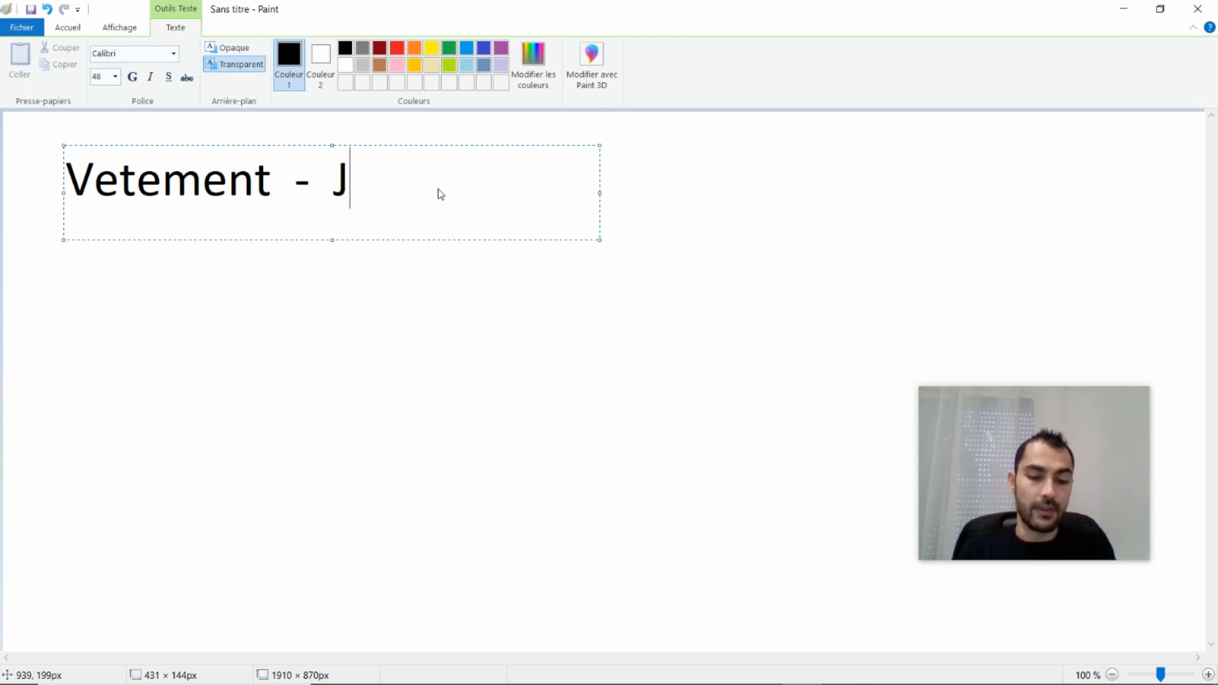
type("ouets  -")
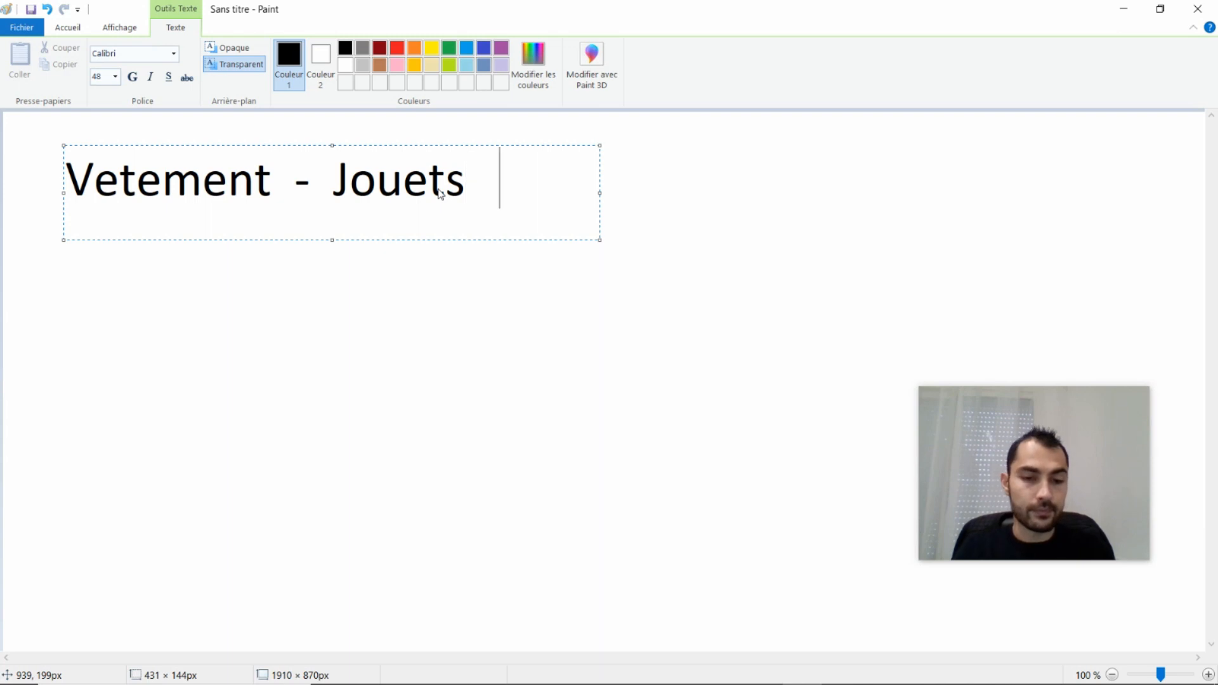
key("BackSpace")
key("BackSpace")
type("- ")
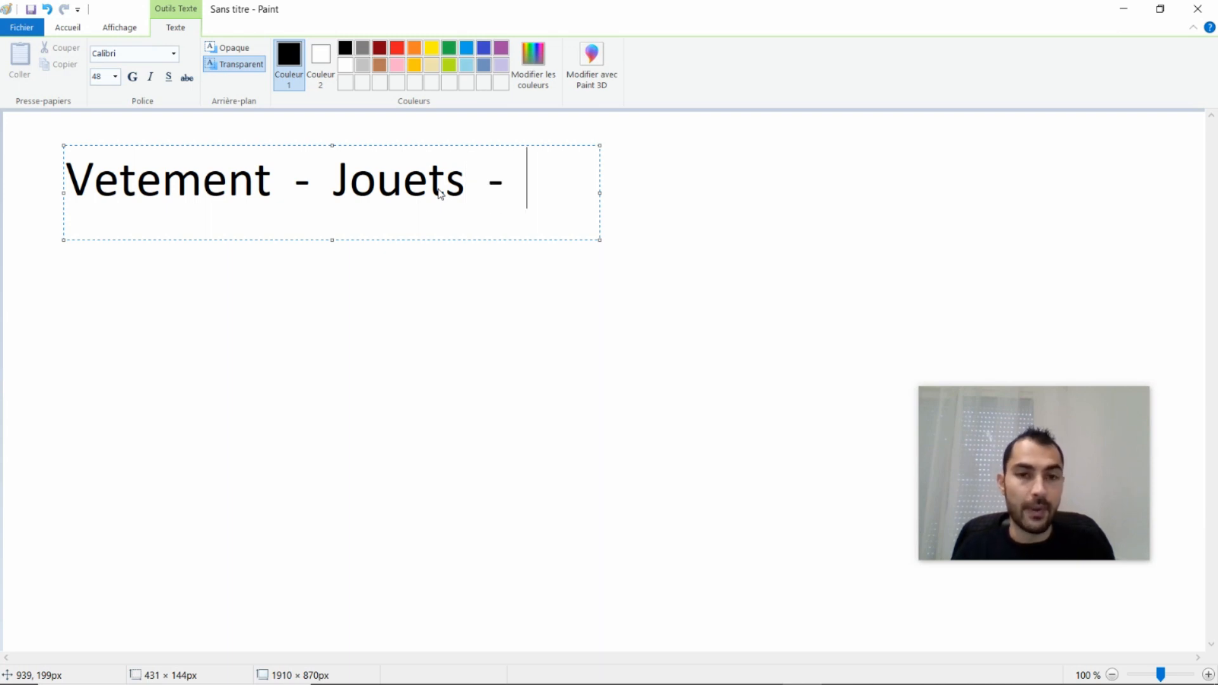
type("Decoration")
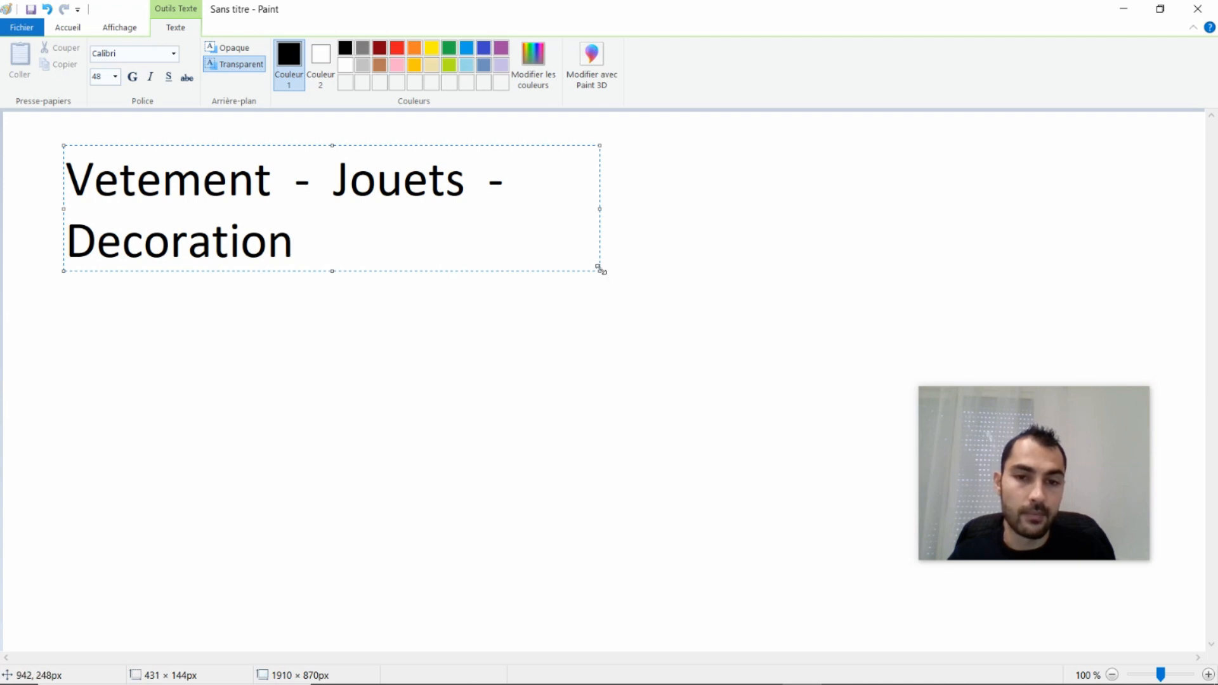
left_click_drag(600, 269, 828, 261)
left_click(840, 261)
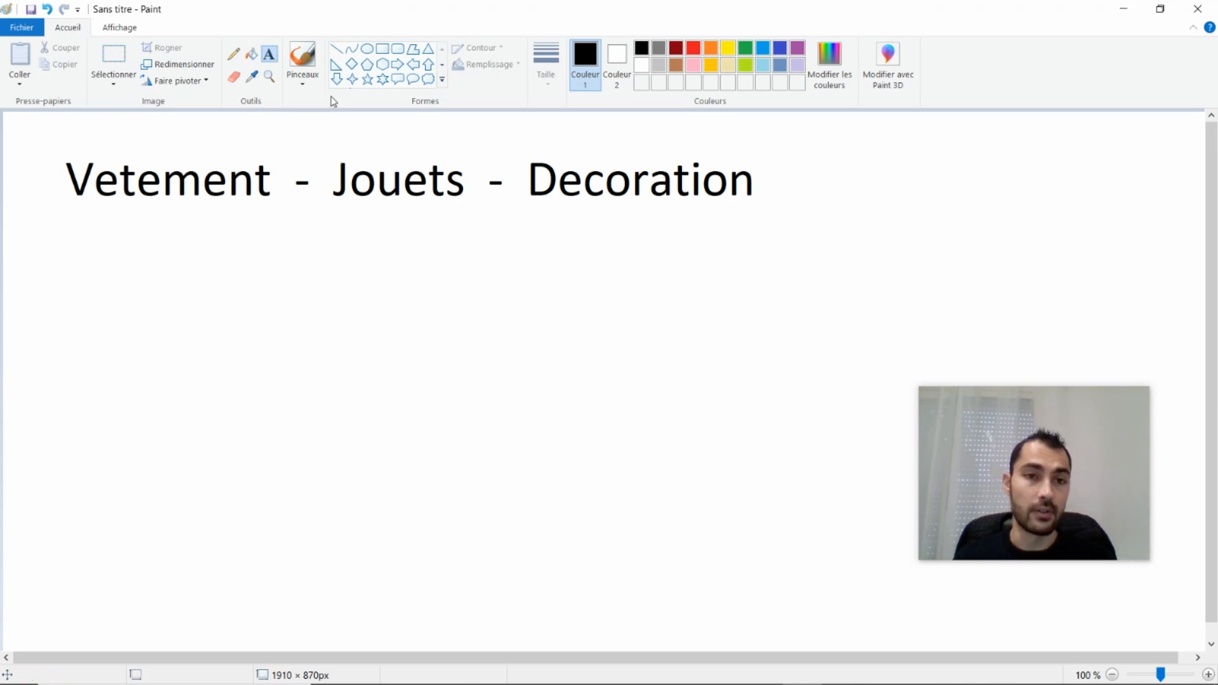
Draw a downward pencil arrow under Vetement and list Jupes, Pantalons and T-shirts on separate lines below it
left_click(233, 54)
mouse_move(175, 213)
left_mouse_down()
mouse_move(184, 271)
mouse_move(155, 245)
left_mouse_up()
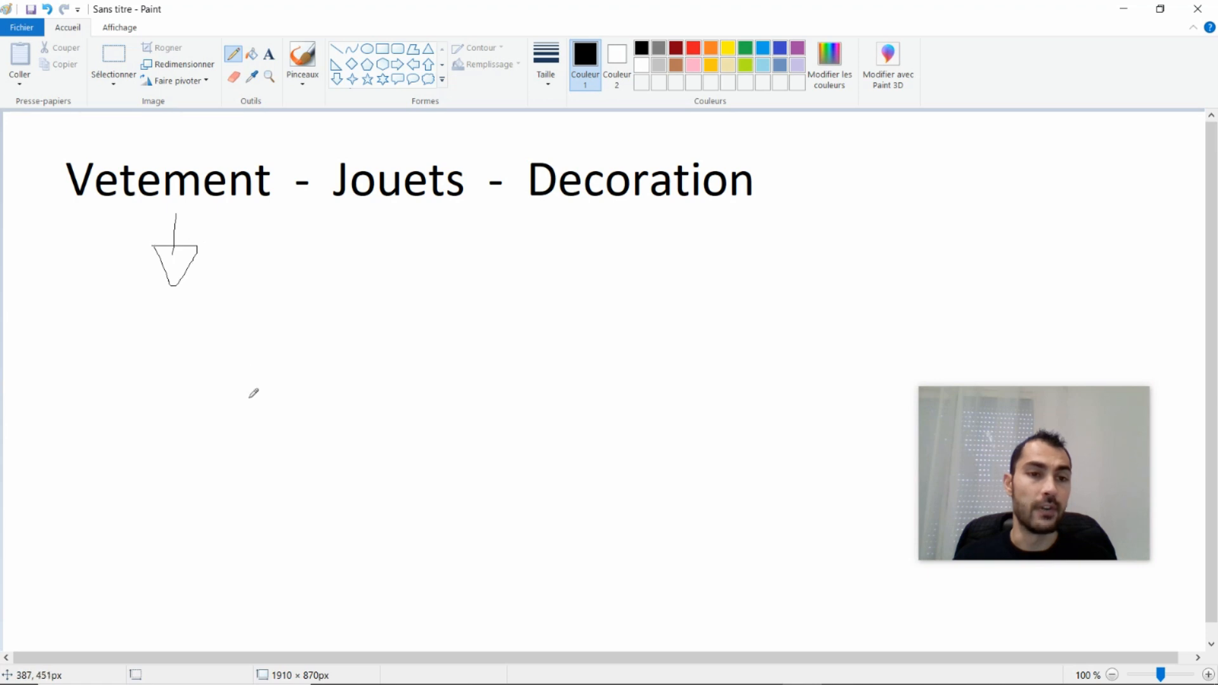
left_click(269, 54)
mouse_move(62, 301)
left_mouse_down()
mouse_move(304, 503)
mouse_move(330, 504)
left_mouse_up()
type("Jupes")
key("Return")
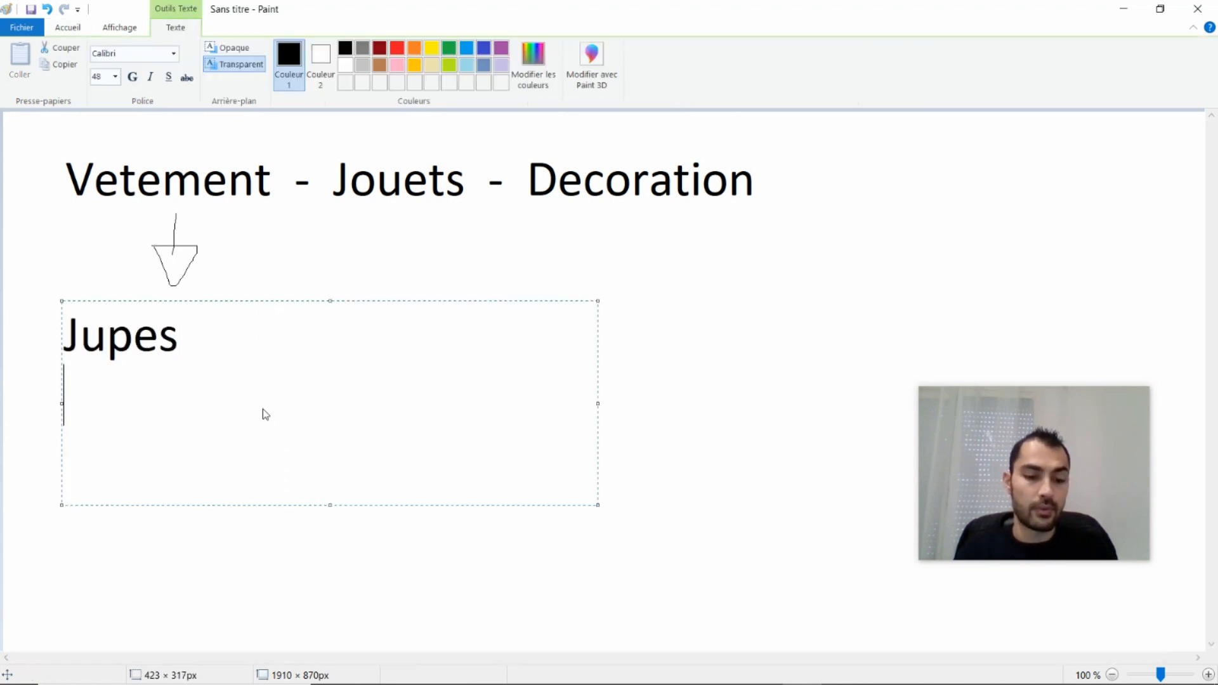
type("Pantalon ")
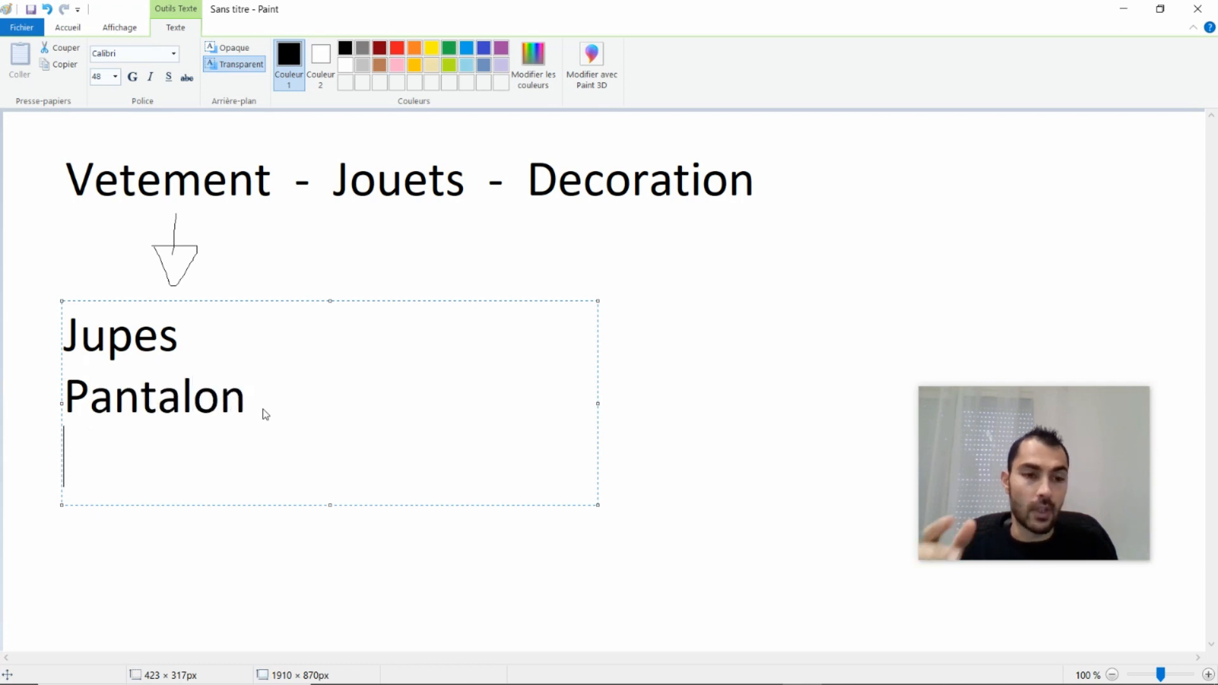
type("T-shirts")
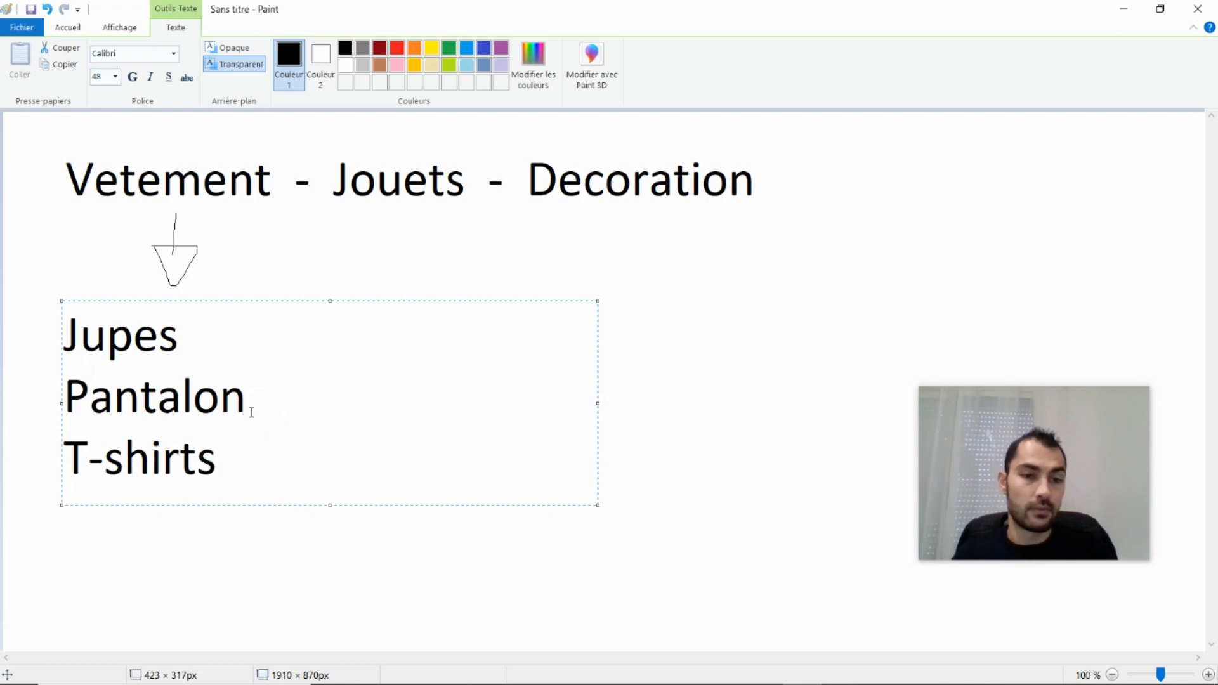
left_click(251, 412)
type("s")
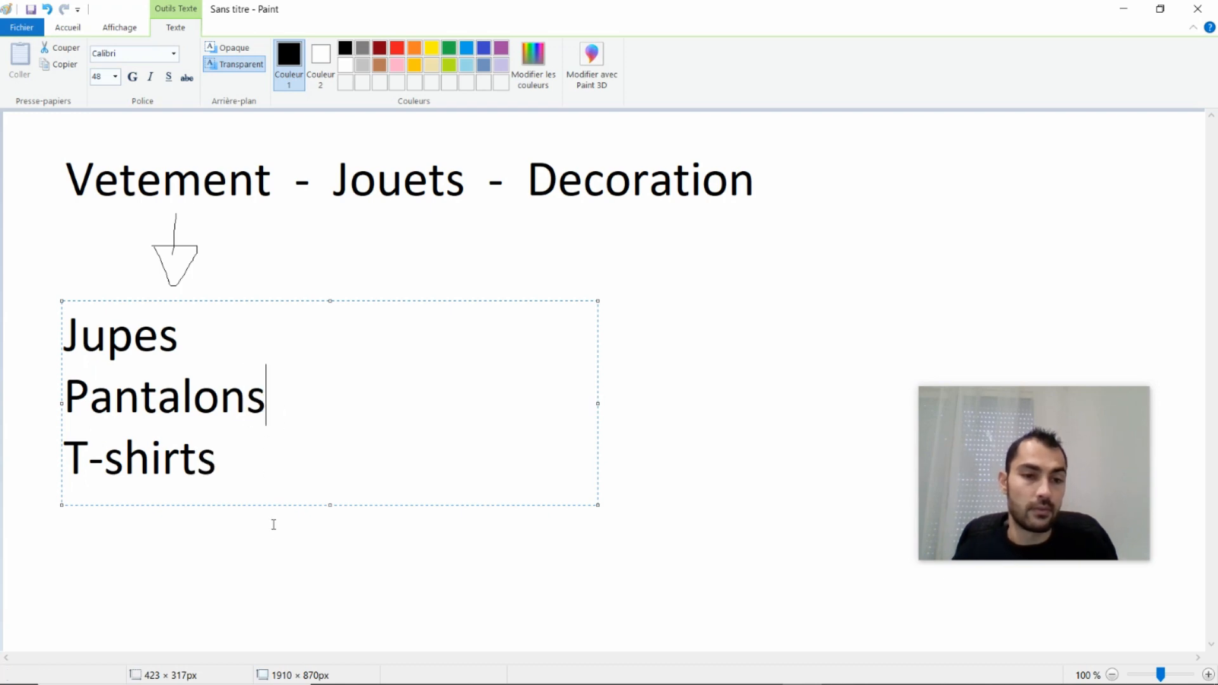
left_click(283, 536)
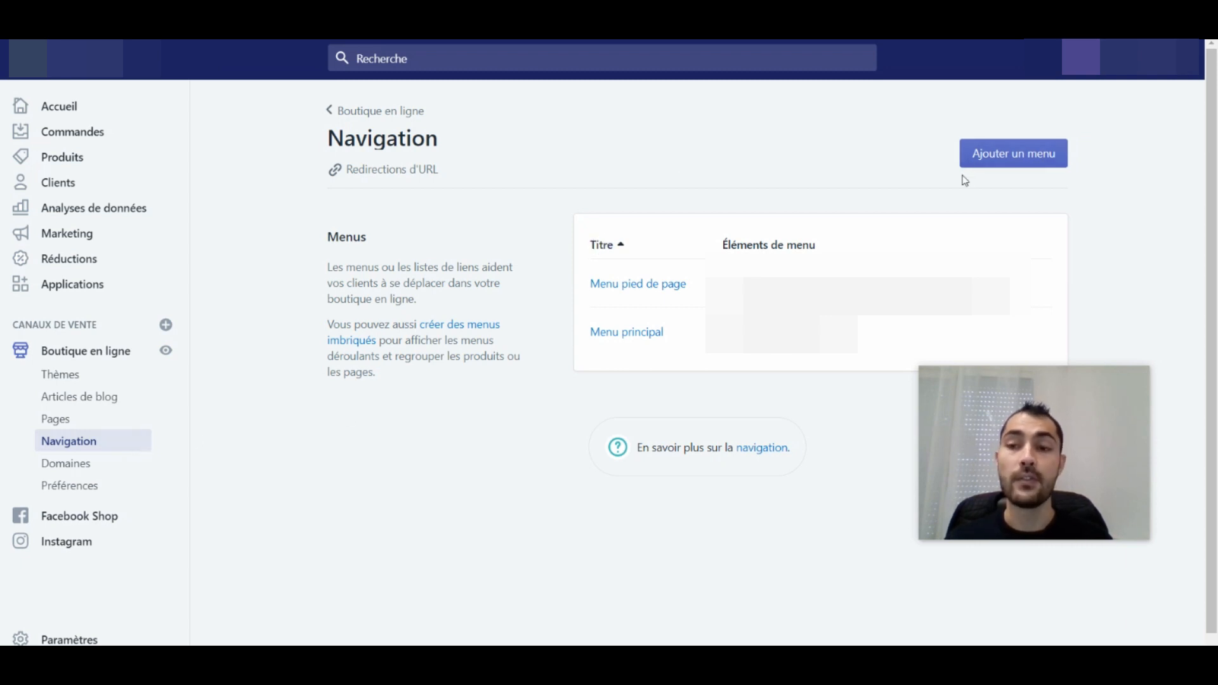
Create a new navigation menu in the Shopify store admin and title it Principal
left_click(1001, 161)
left_click(617, 219)
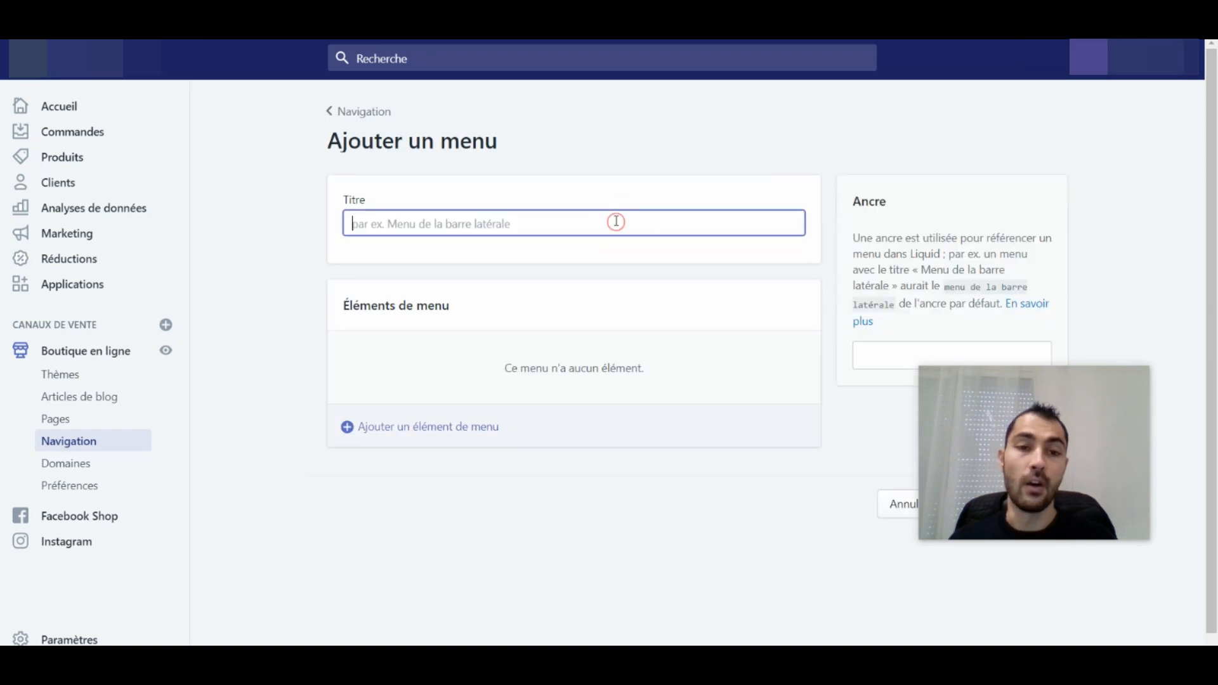
type("Principale")
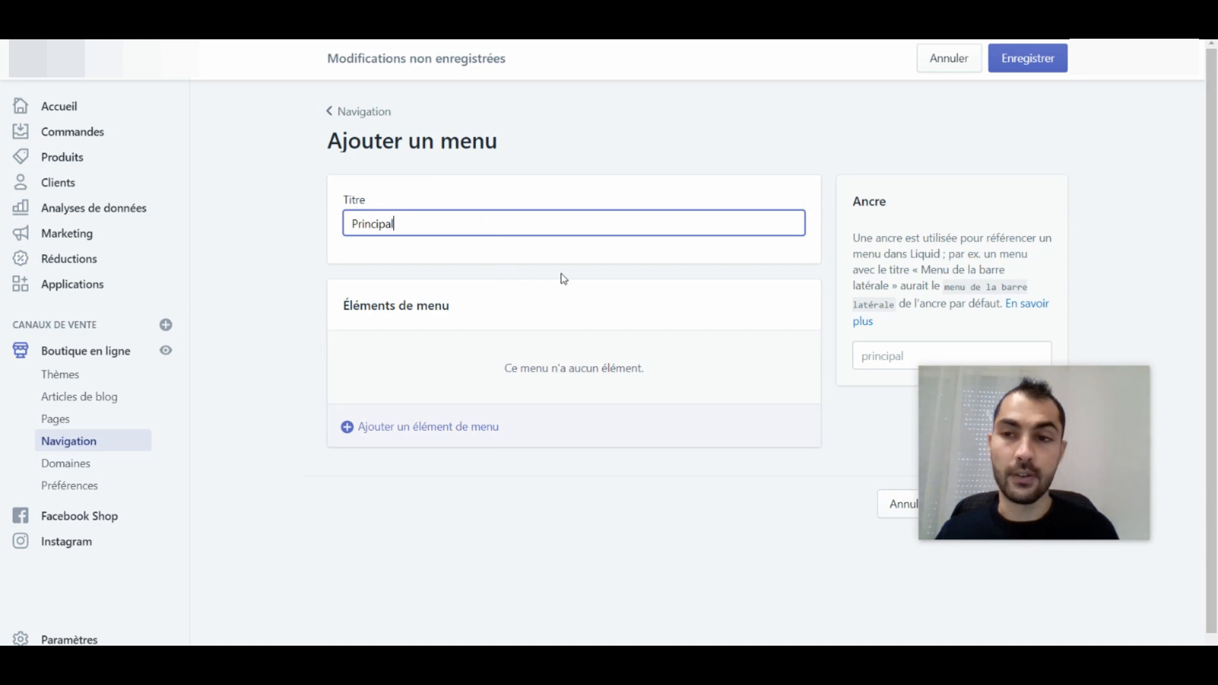
Start a new menu item in the Principal menu and name it Vetements
left_click(404, 430)
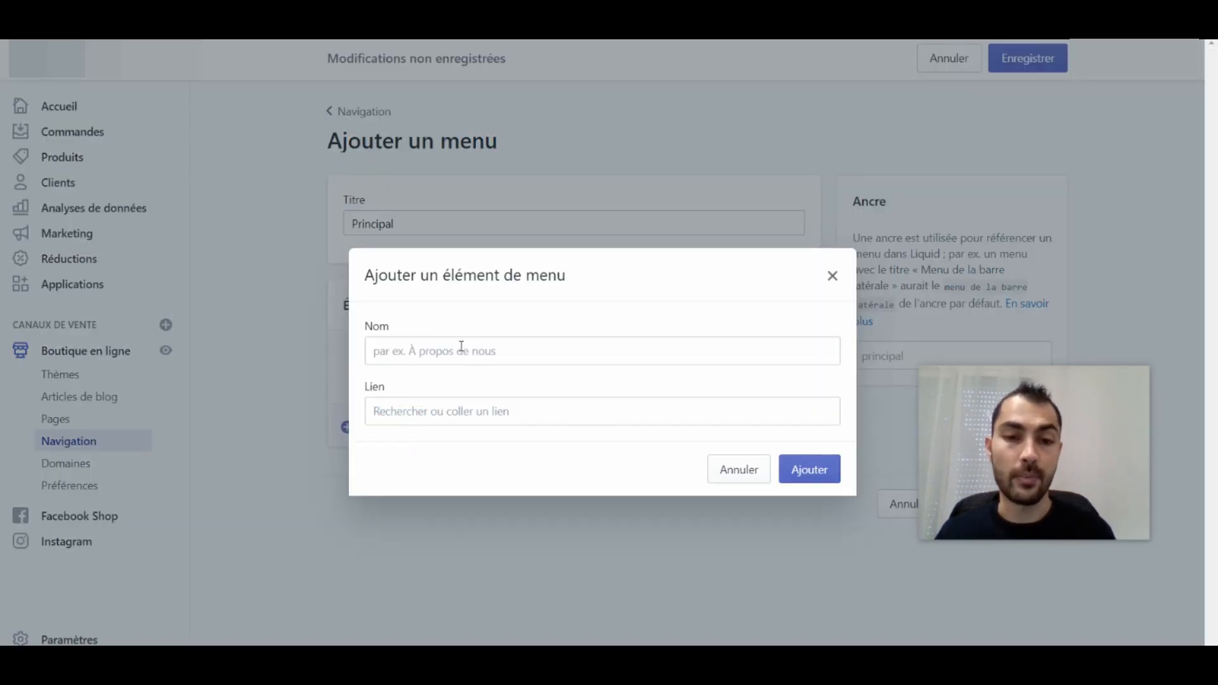
left_click(461, 349)
type("Vetements")
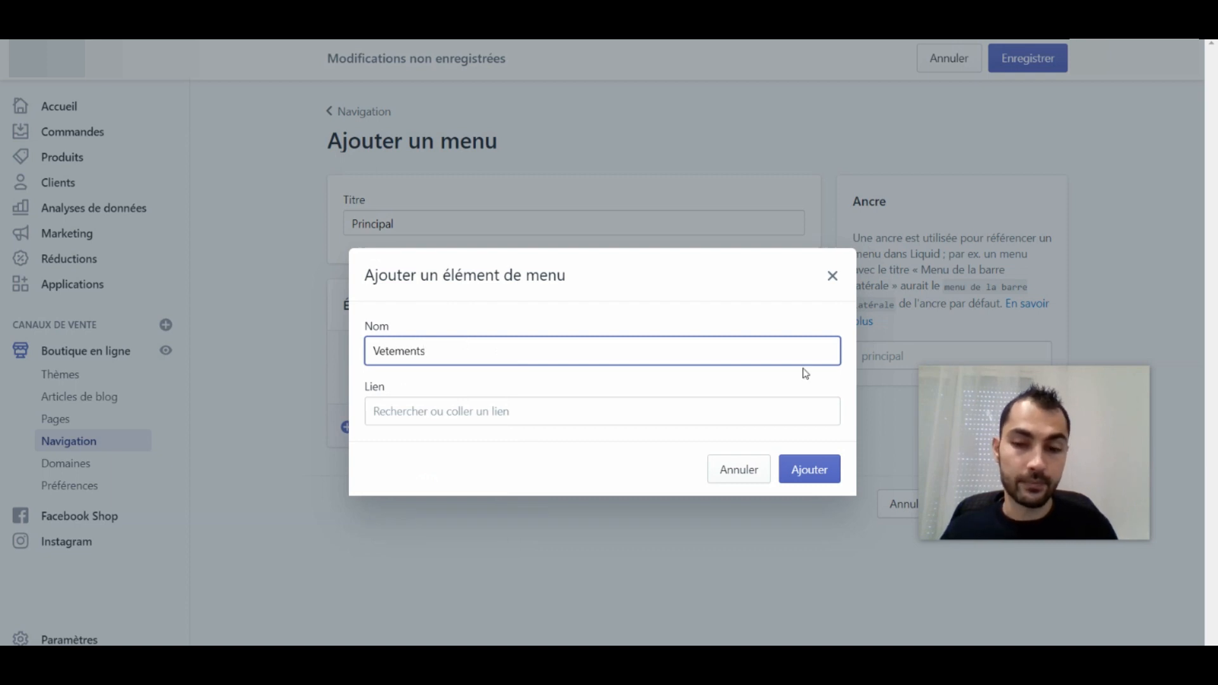
Try to add the Vetements item with # as its link
left_click(532, 411)
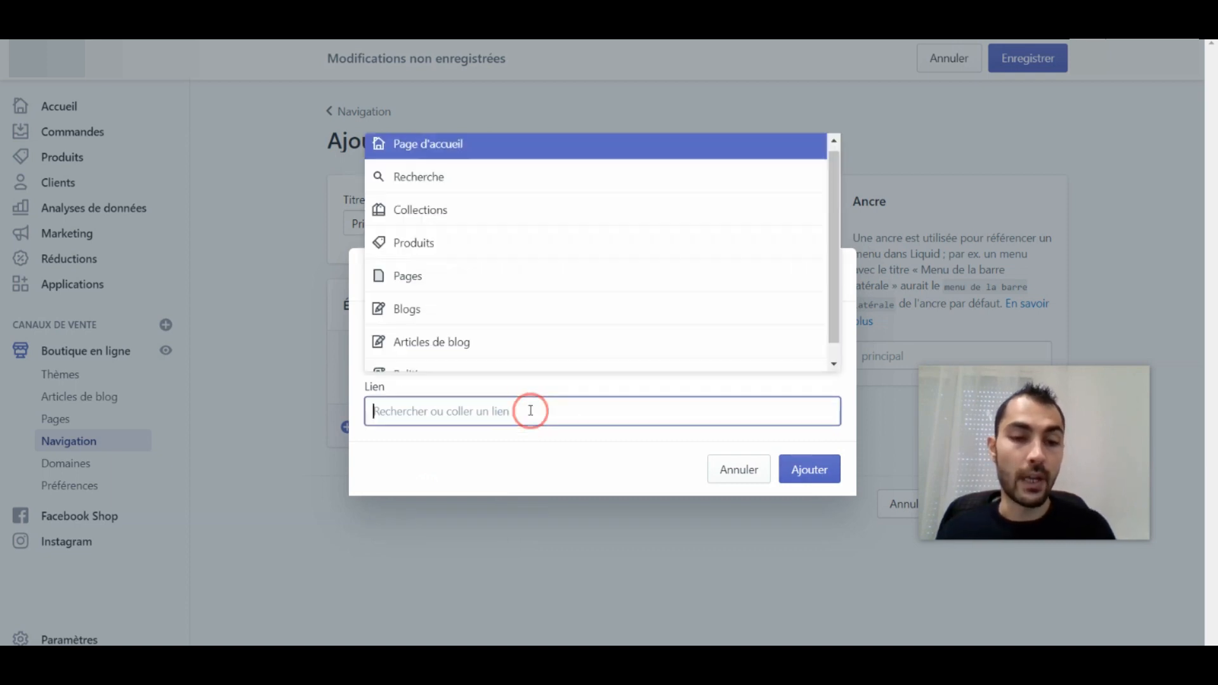
type("#")
key("ctrl+a")
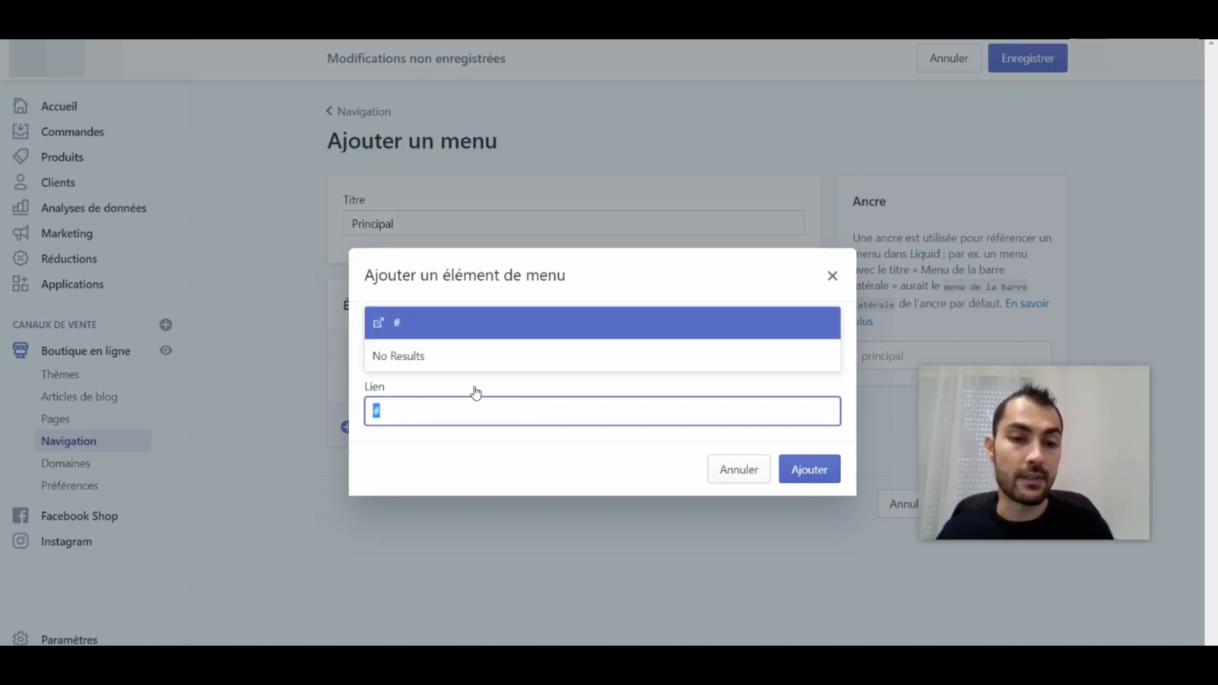
left_click(798, 468)
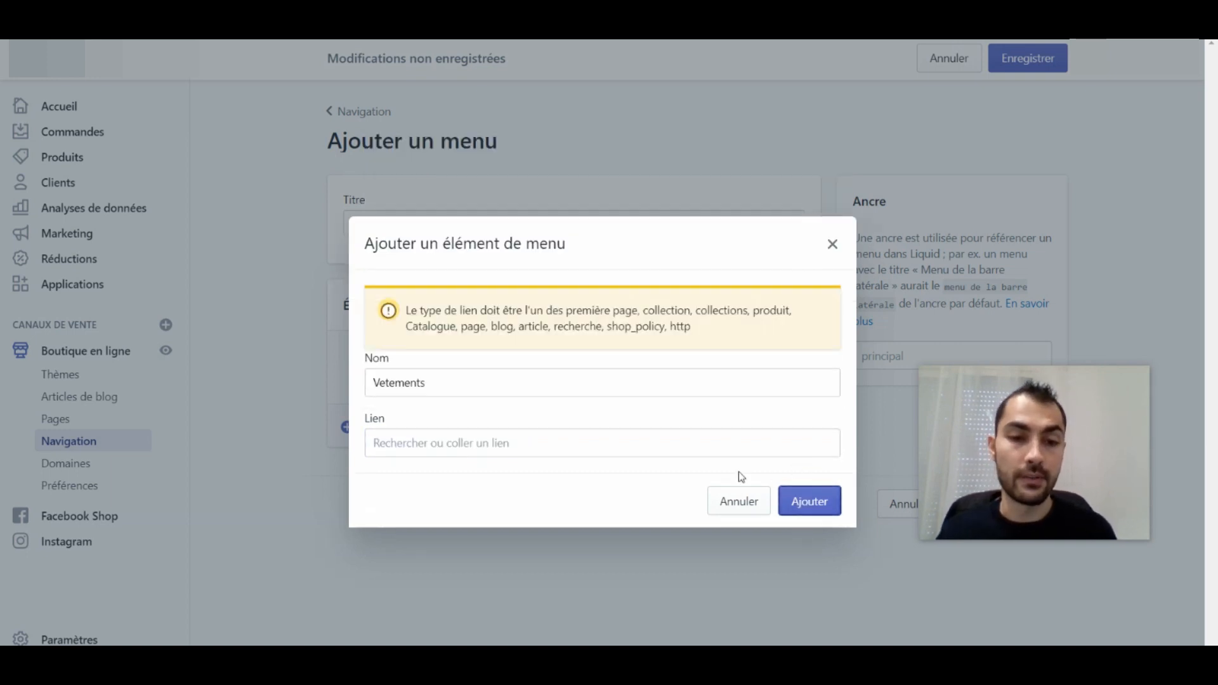
Link the Vetements item to the Mentions légales page and add it to the menu
left_click(619, 449)
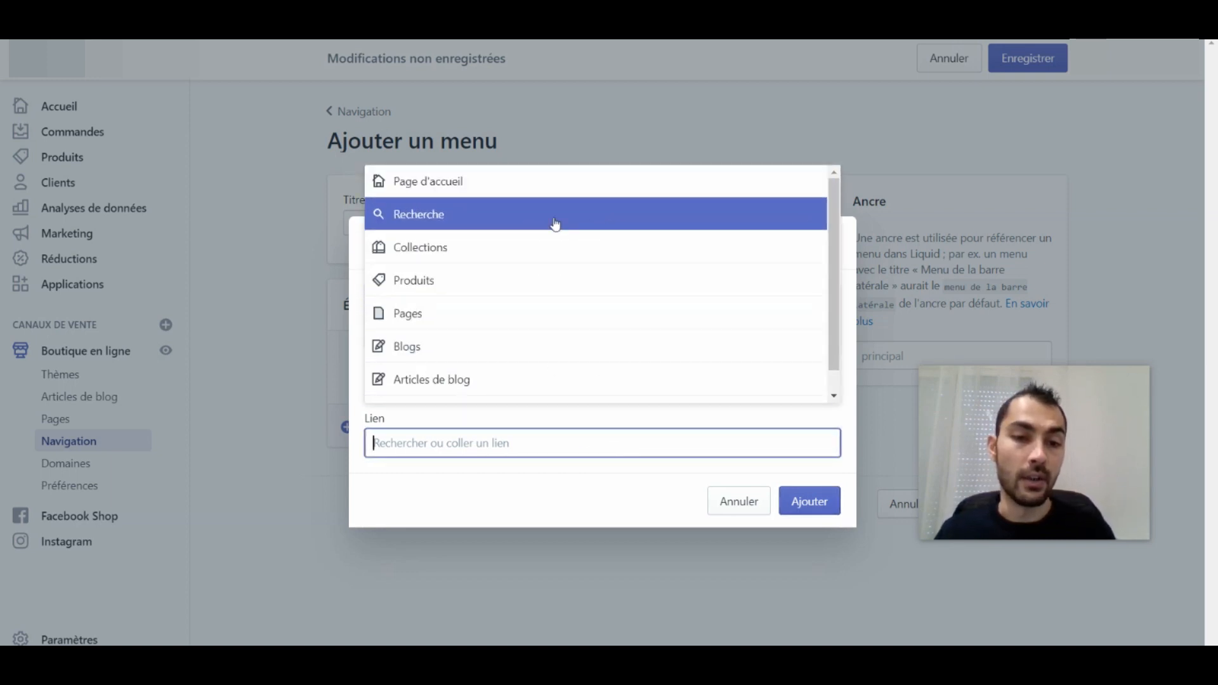
left_click(438, 321)
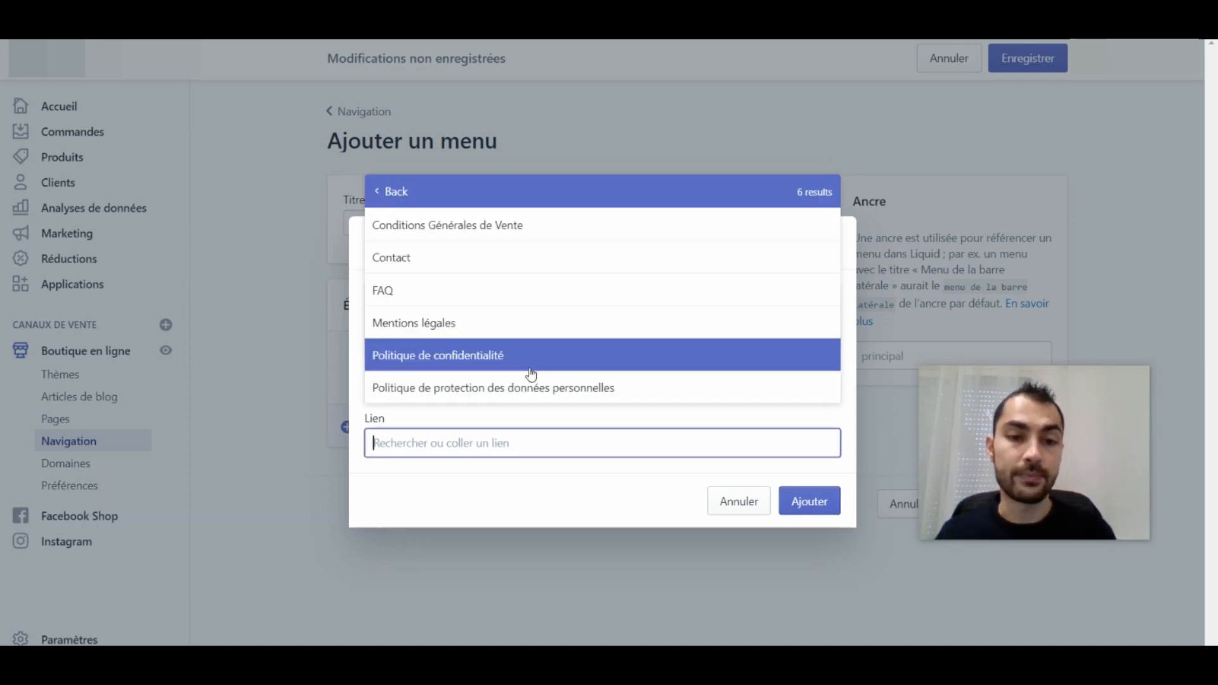
left_click(446, 323)
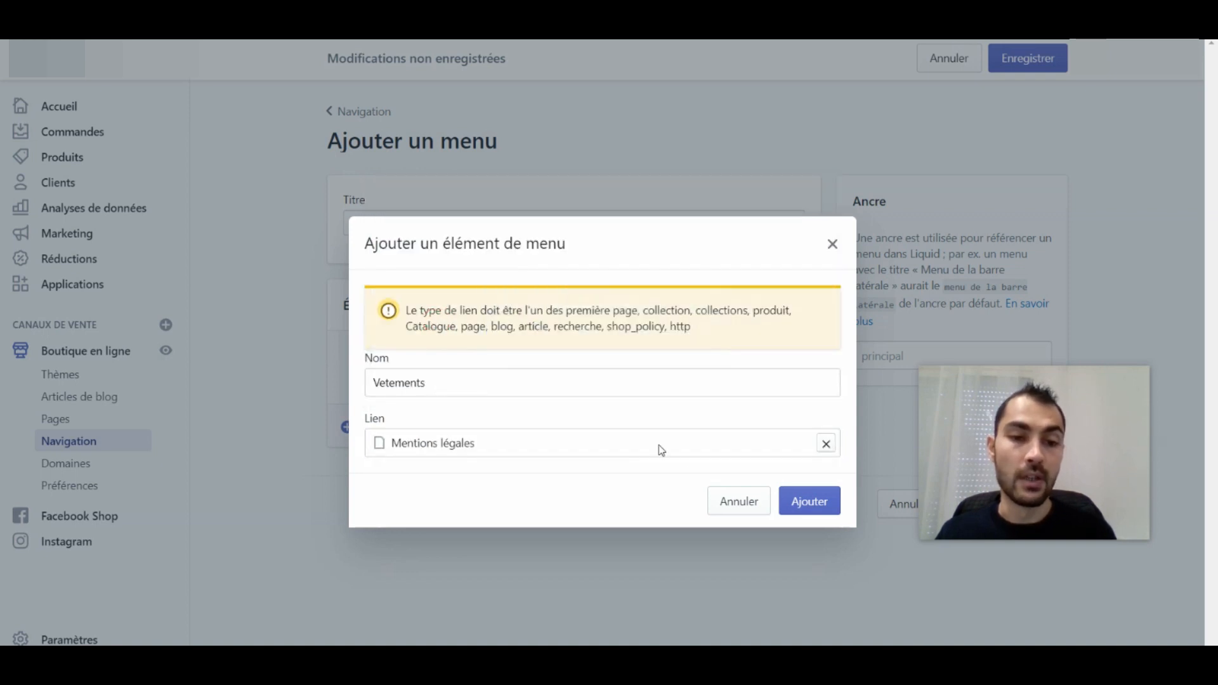
left_click(807, 501)
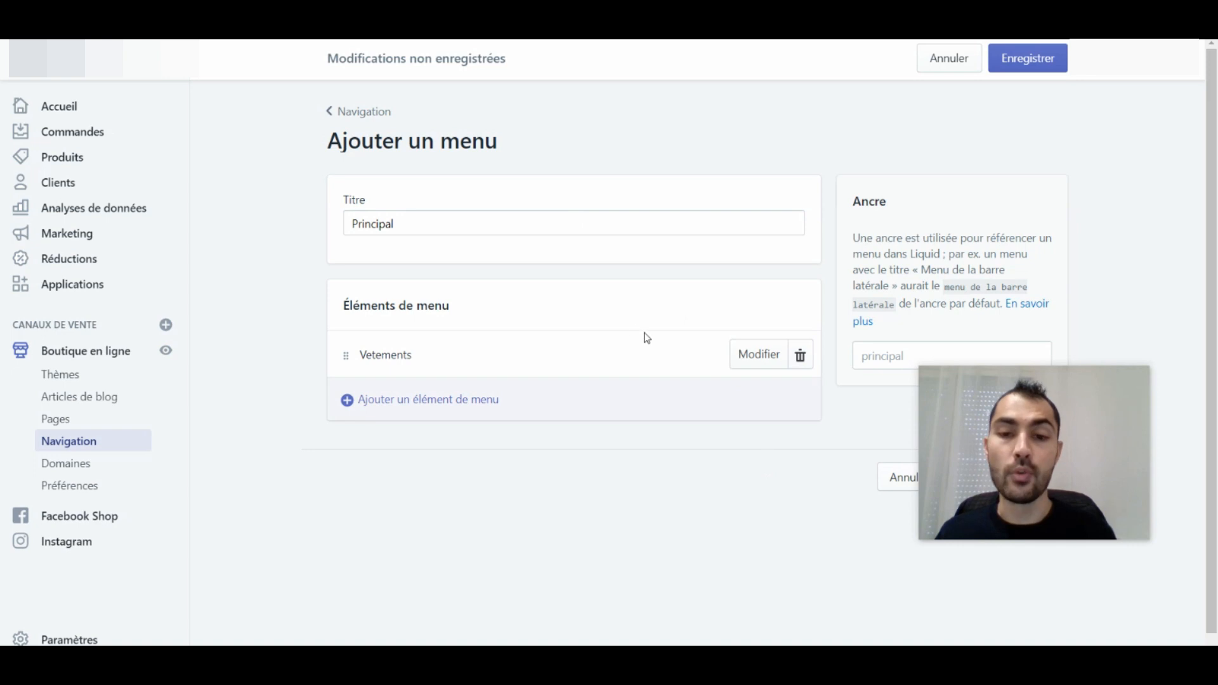
Add a menu item named Jouets that links to the Mentions légales page
left_click(451, 410)
type("J")
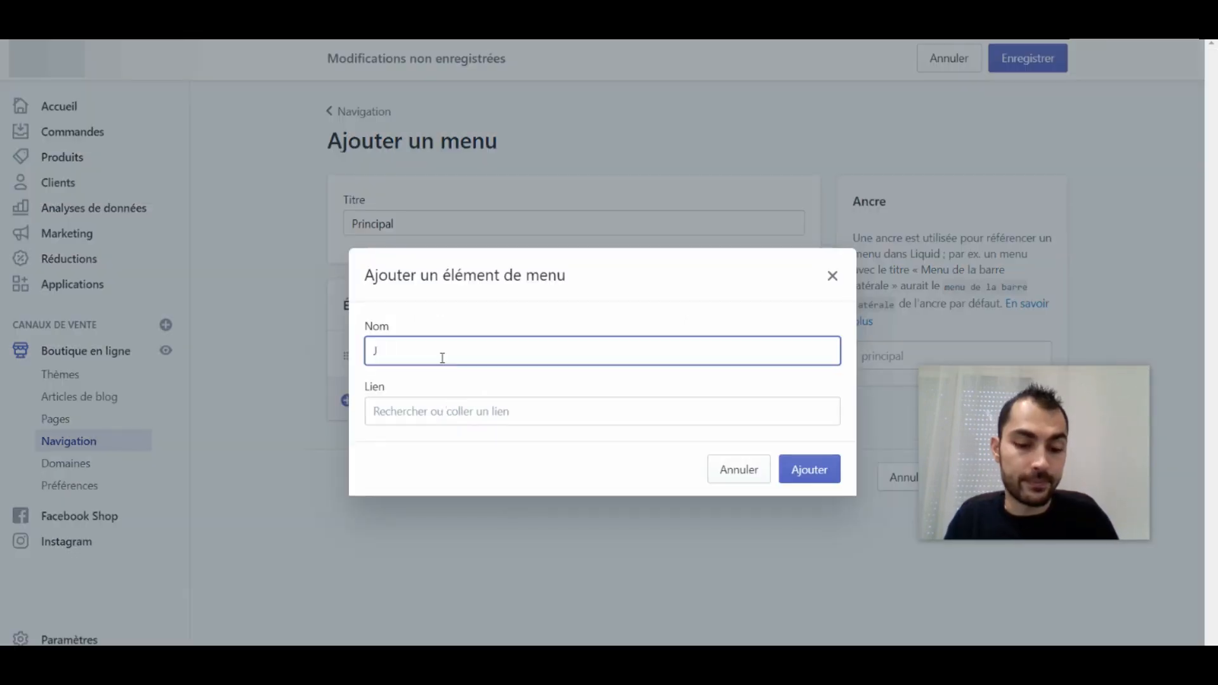
type("iuuets")
left_click(427, 409)
left_click(427, 282)
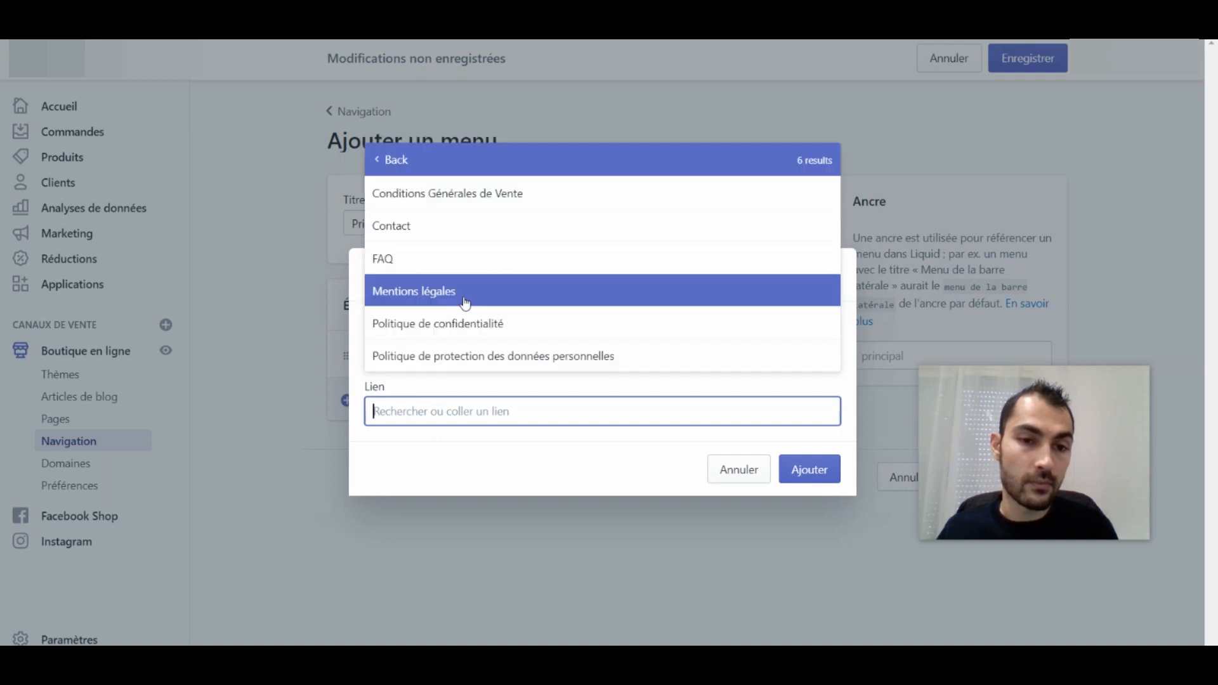
left_click(460, 292)
left_click(800, 468)
Add a menu item named Decoration that links to the Mentions légales page, and save the menu
left_click(473, 464)
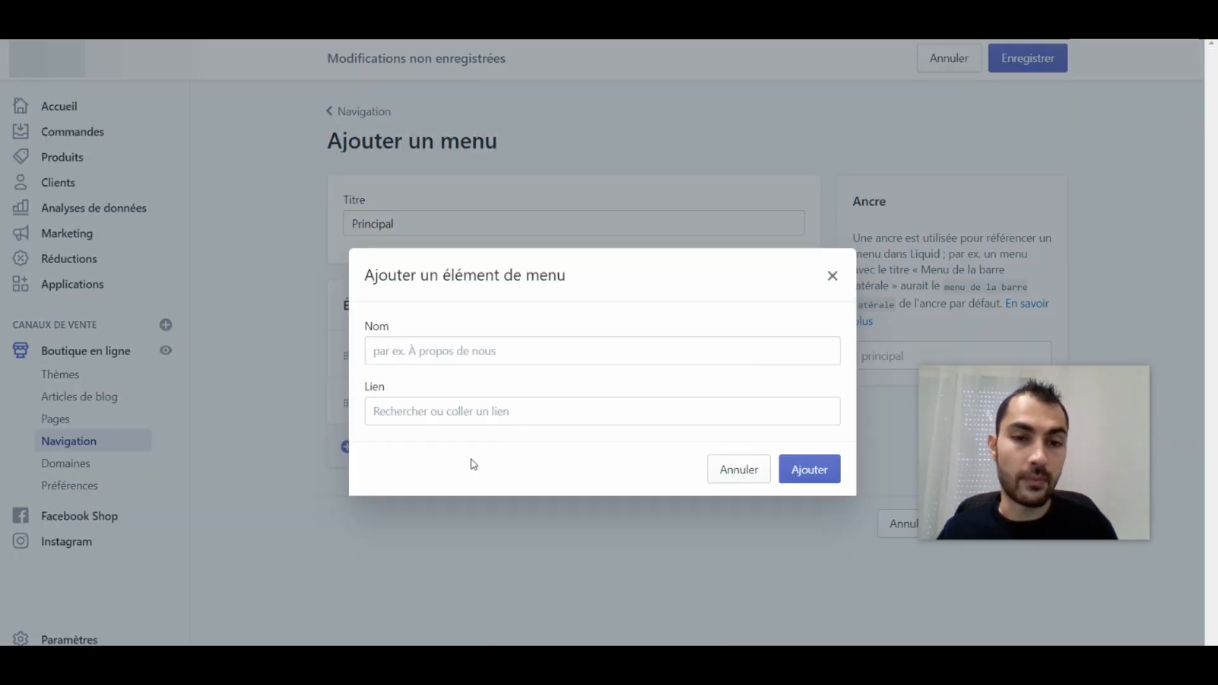
left_click(449, 350)
type("Decoratio")
left_click(447, 403)
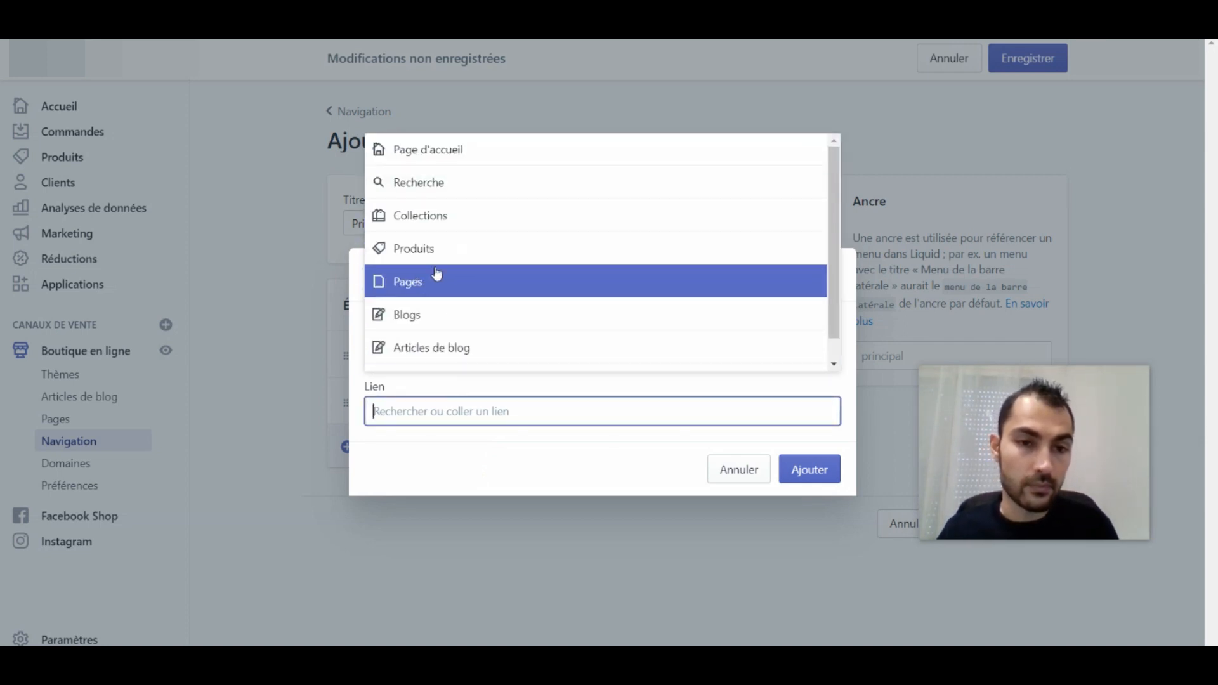
left_click(437, 279)
left_click(475, 293)
left_click(807, 468)
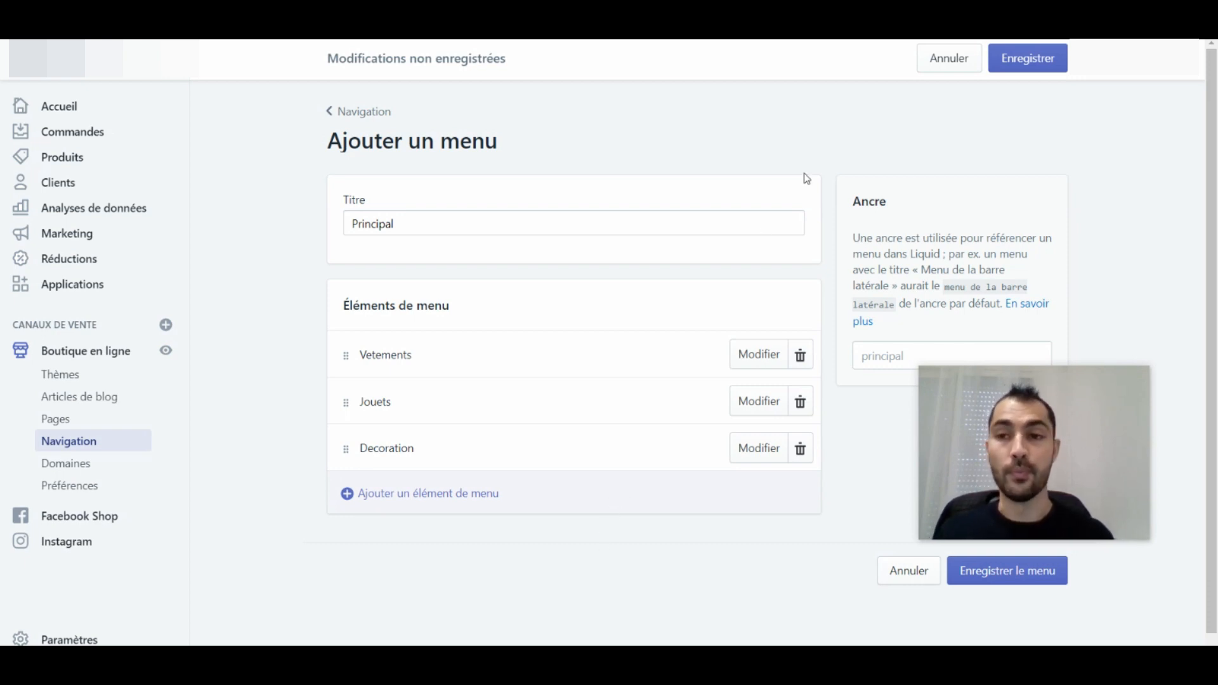
left_click(1034, 59)
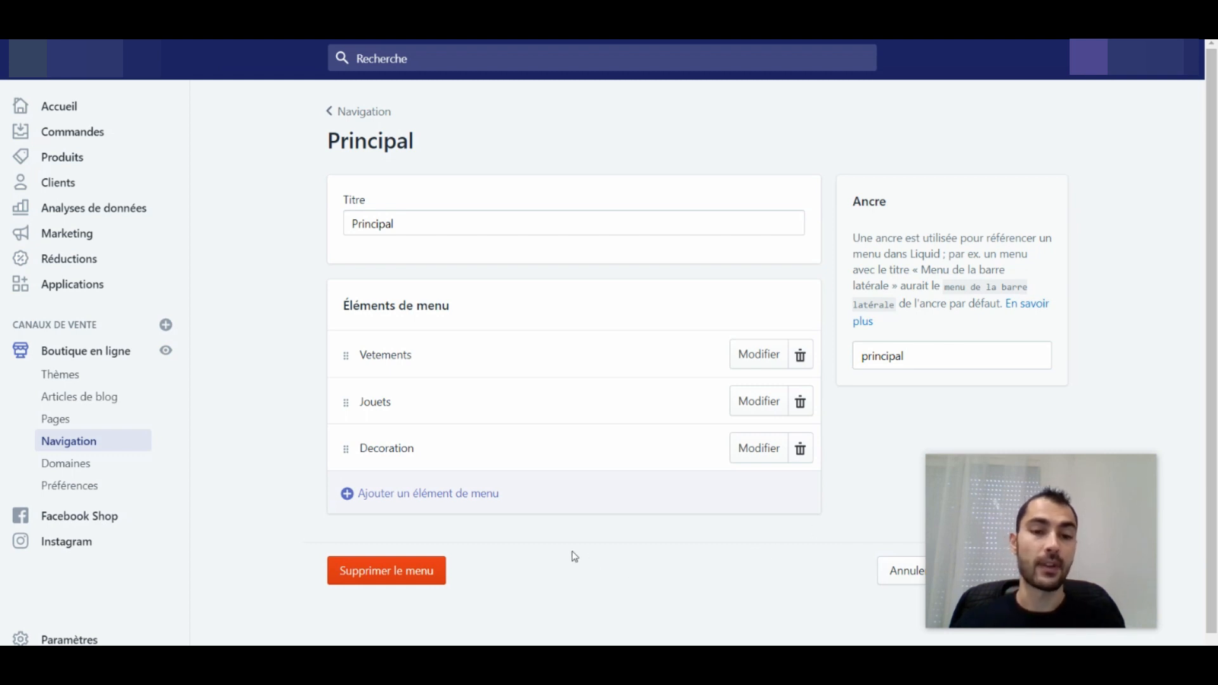
Add a menu item named T-shirts that links to the Mentions légales page, and nest it under Vetements
left_click(434, 499)
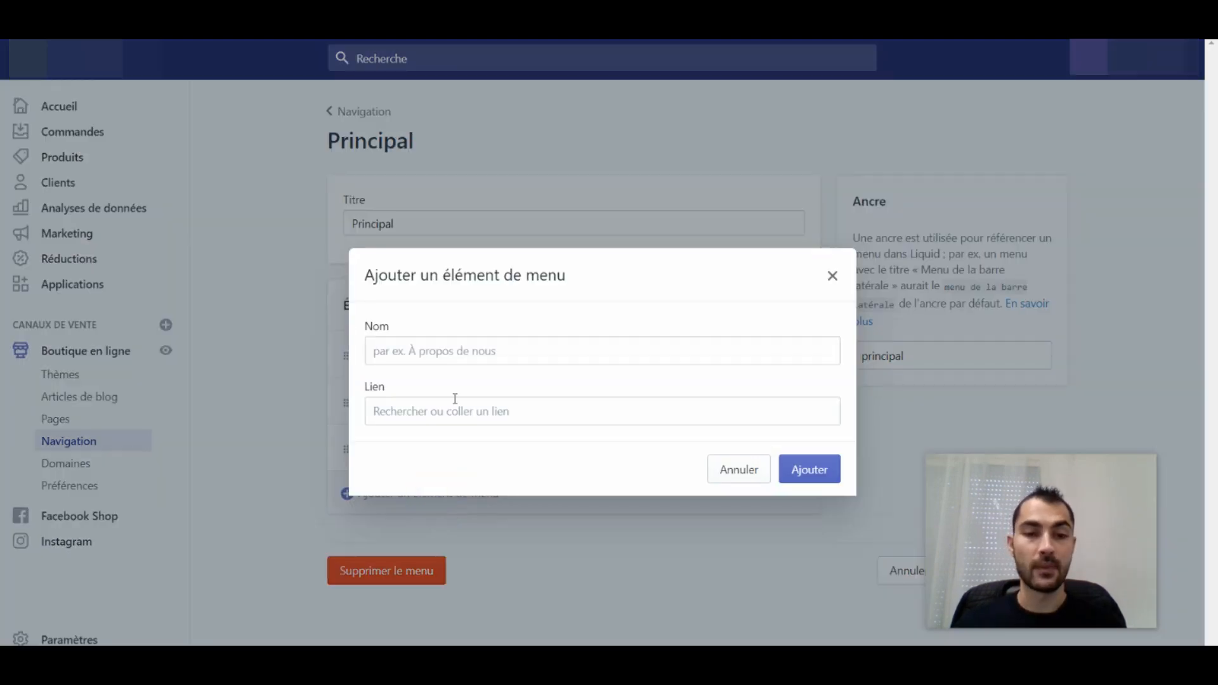
left_click(412, 350)
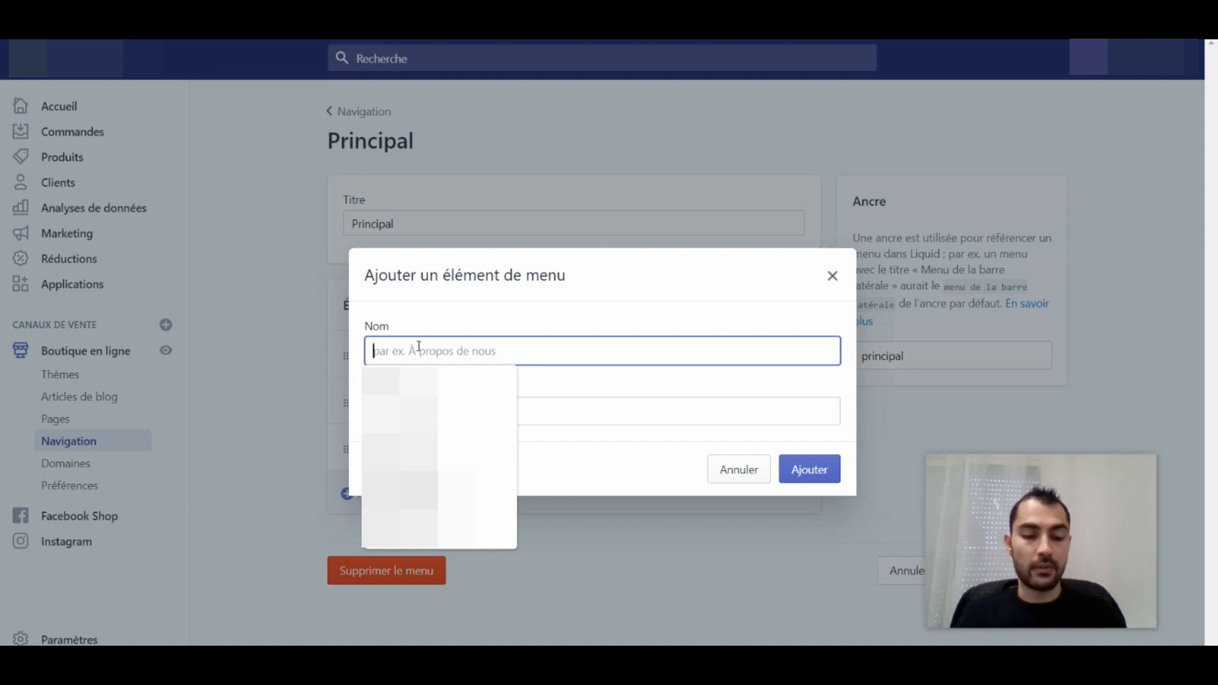
type("T-shirts")
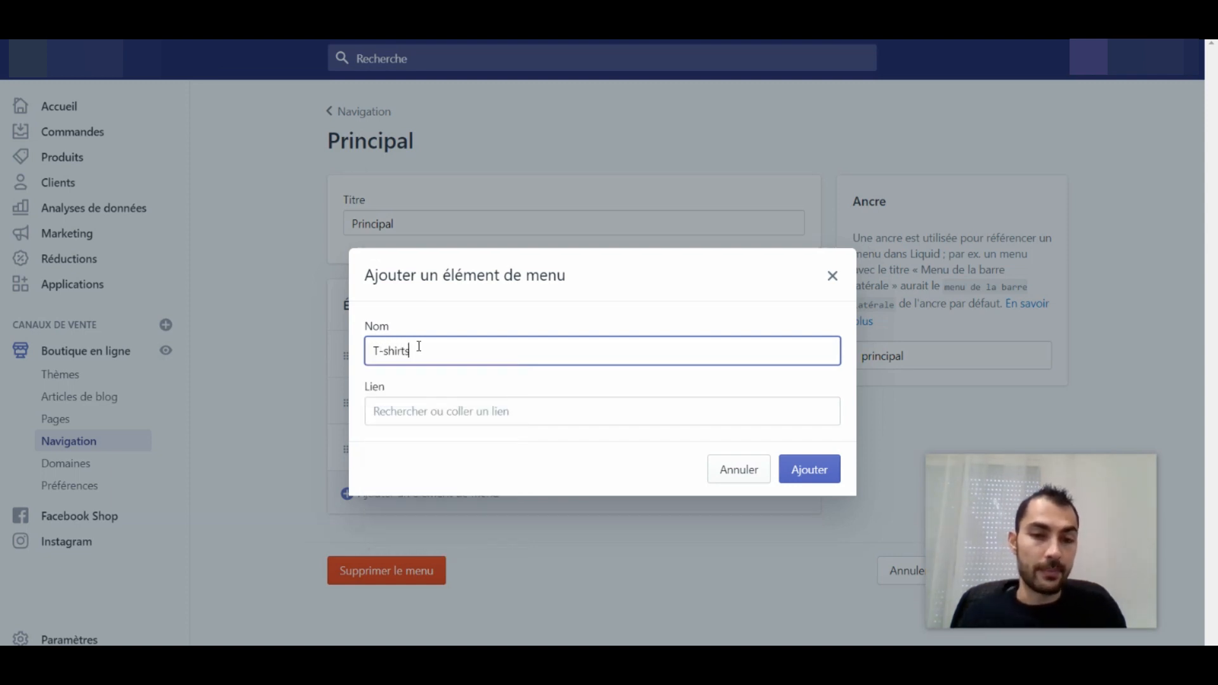
left_click(515, 406)
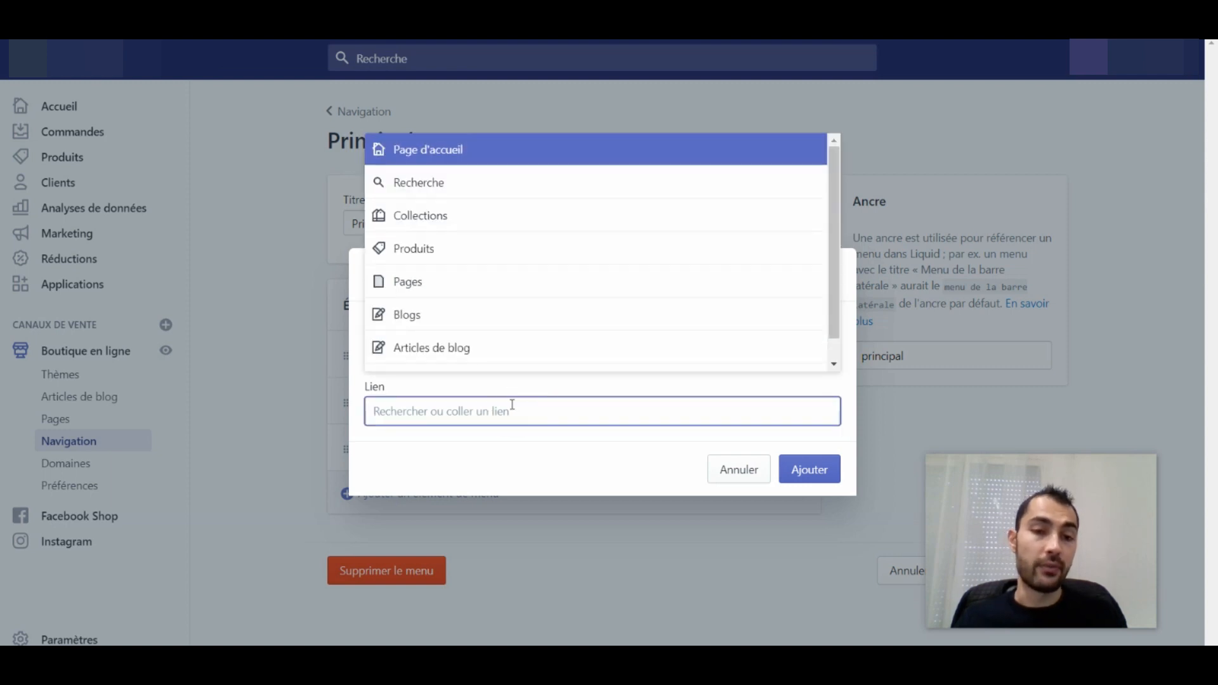
left_click(422, 278)
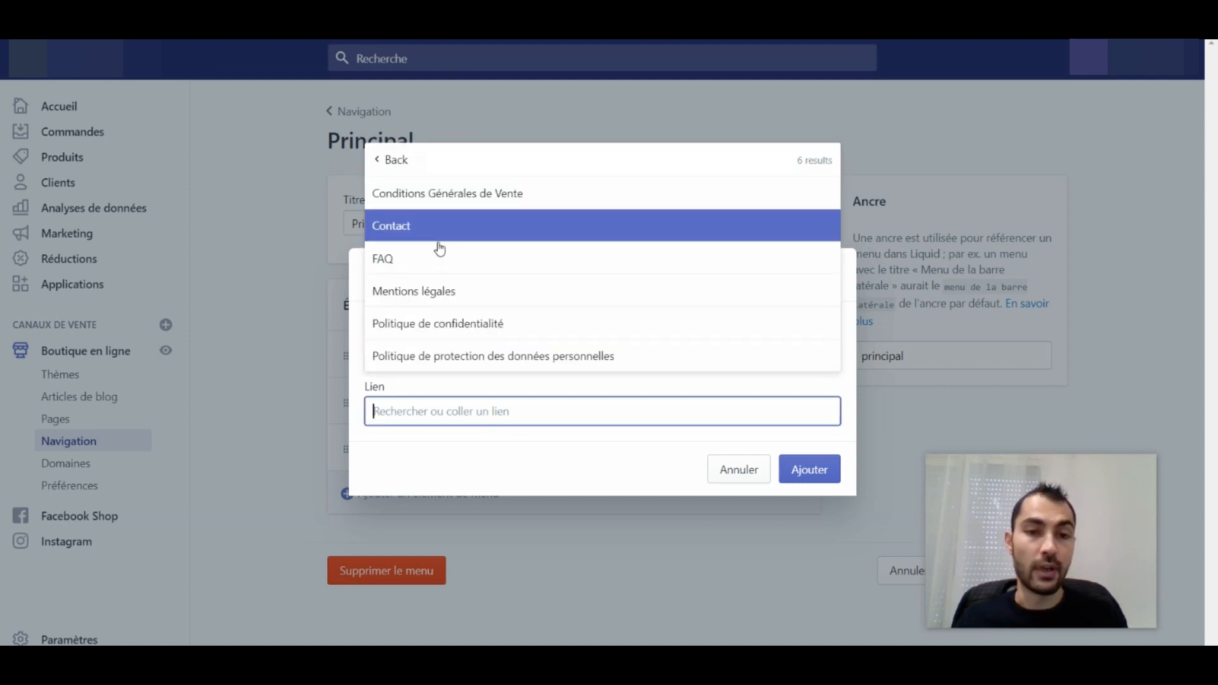
left_click(451, 285)
left_click(820, 471)
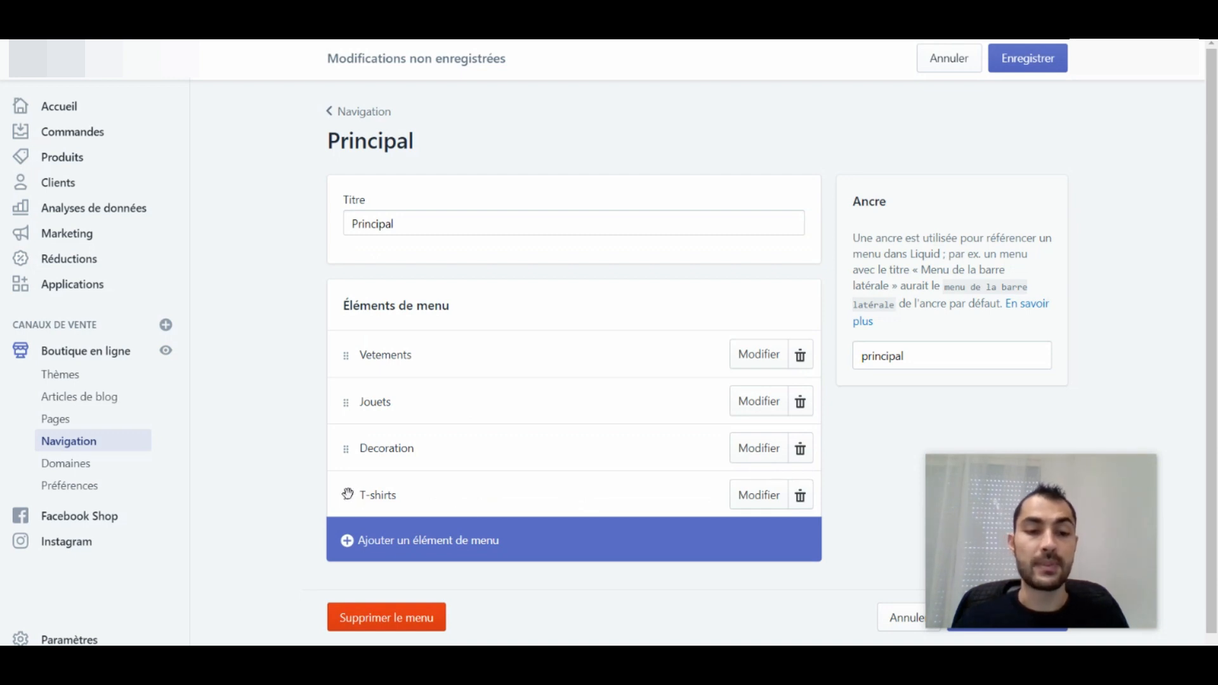
left_click_drag(343, 494, 405, 408)
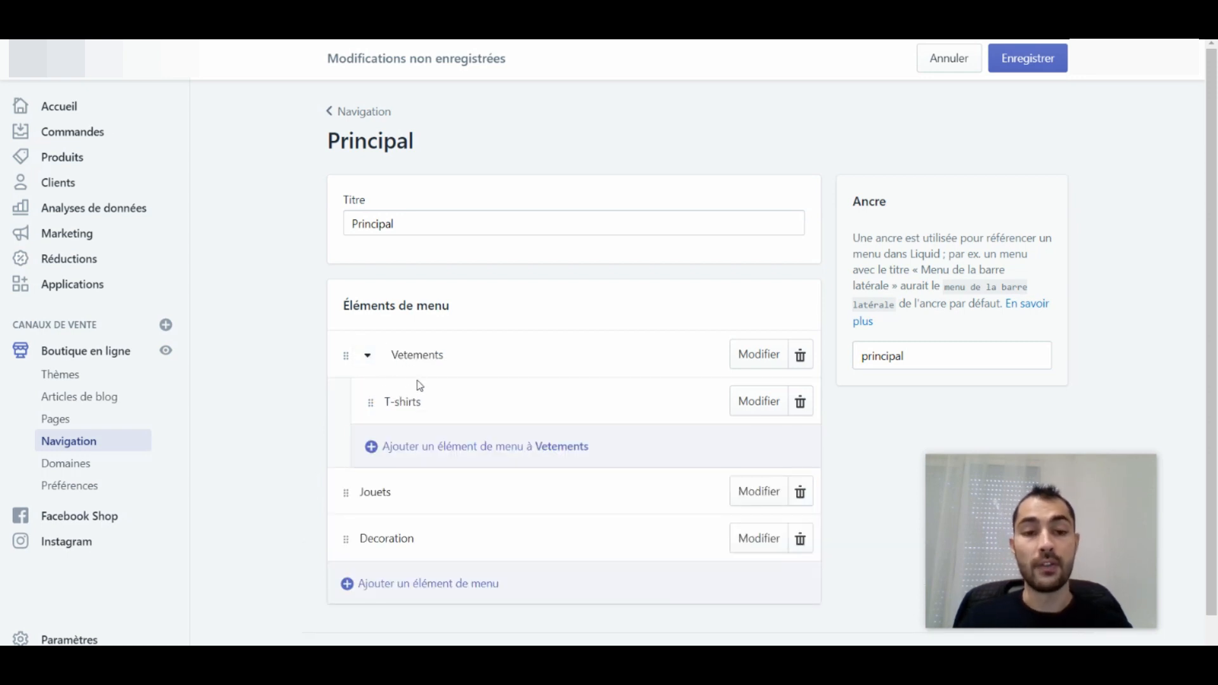
Add a sub-item named Pantalons under Vetements that links to the Mentions légales page
left_click(434, 449)
left_click(437, 344)
type("Pantalons")
left_click(489, 411)
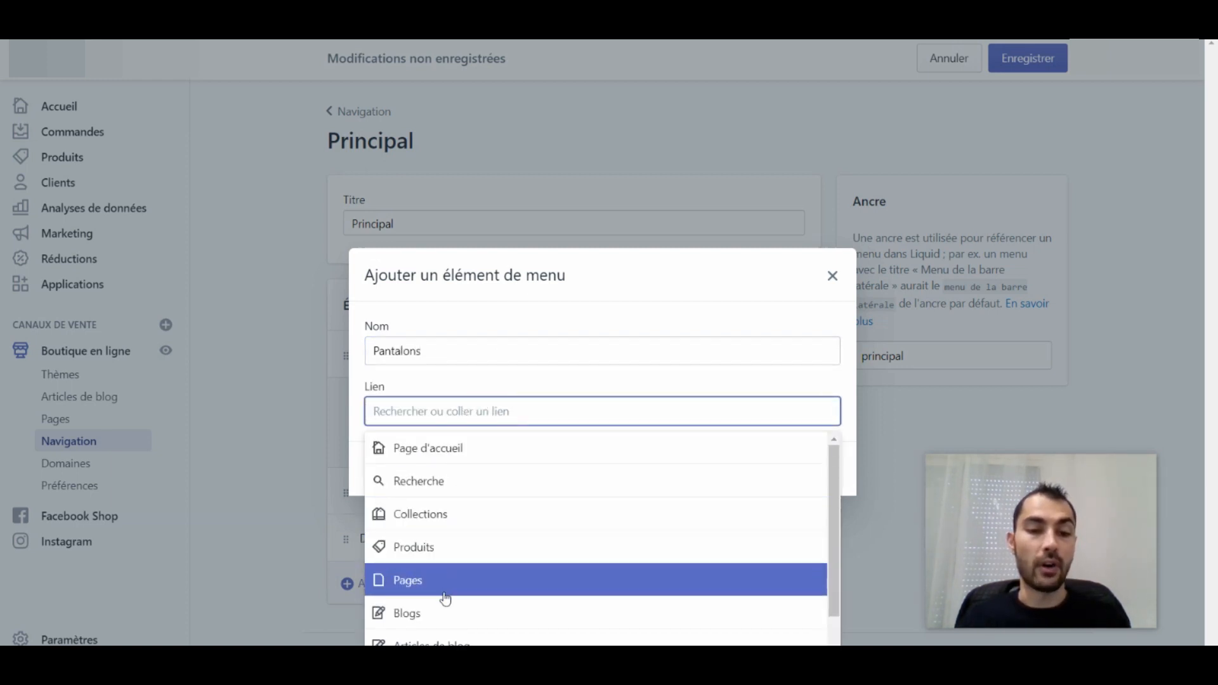
left_click(438, 579)
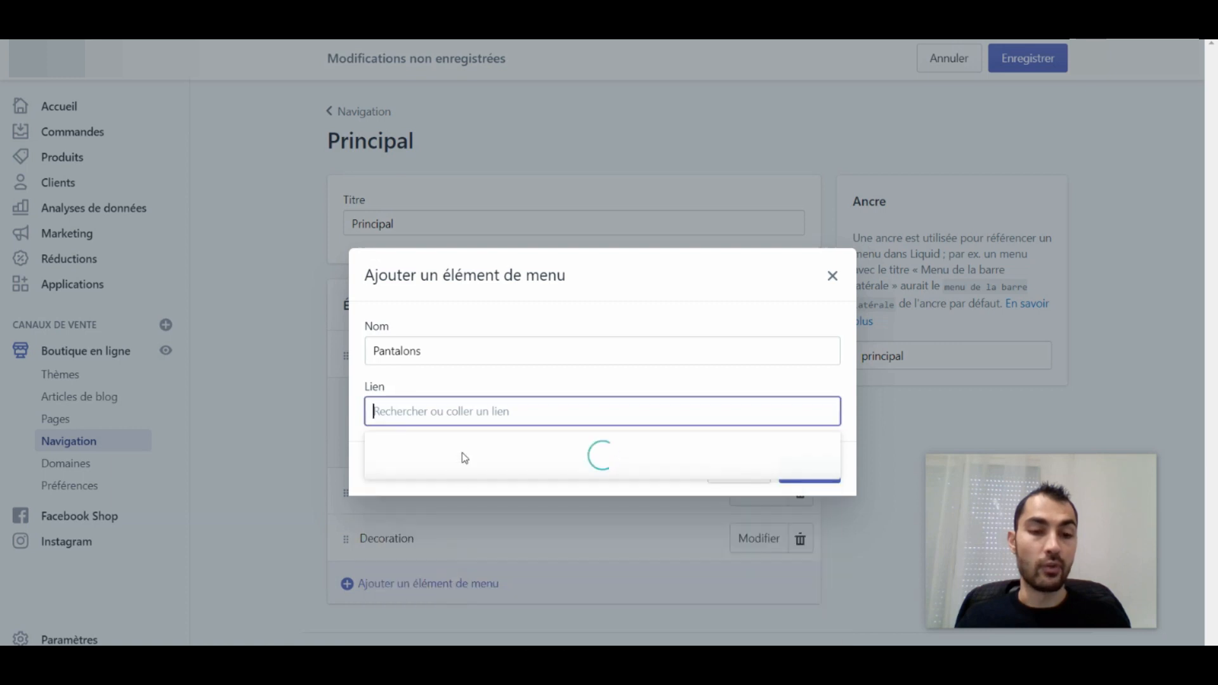
left_click(422, 579)
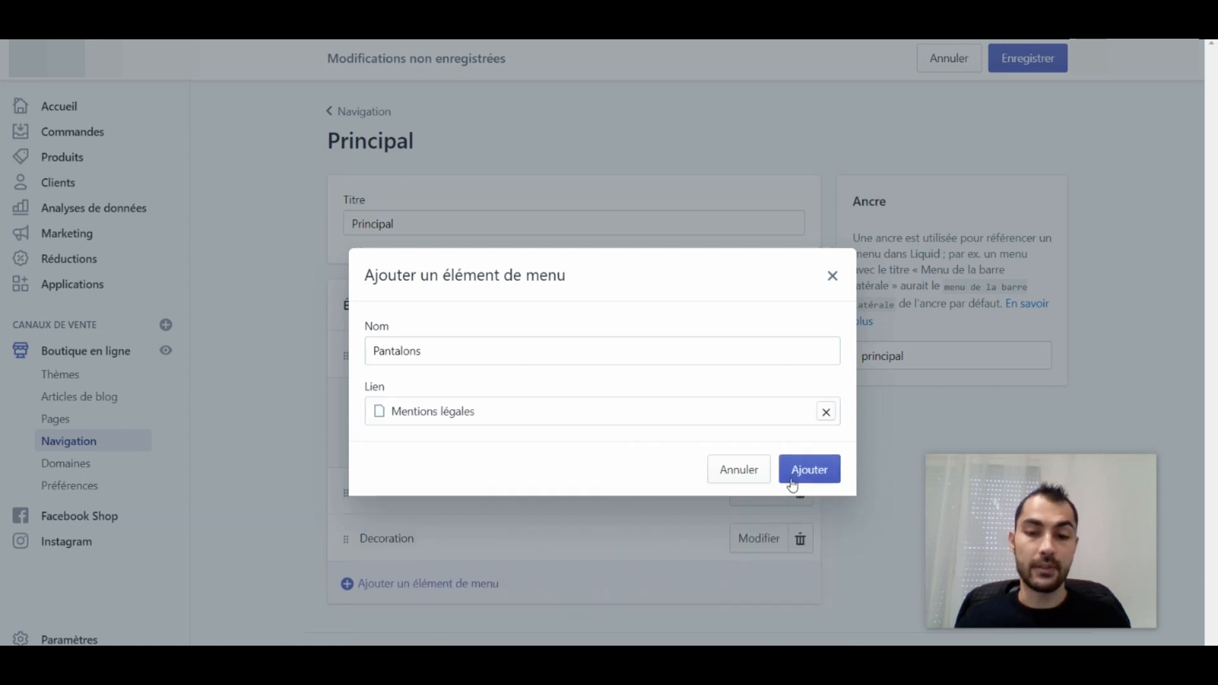
left_click(792, 484)
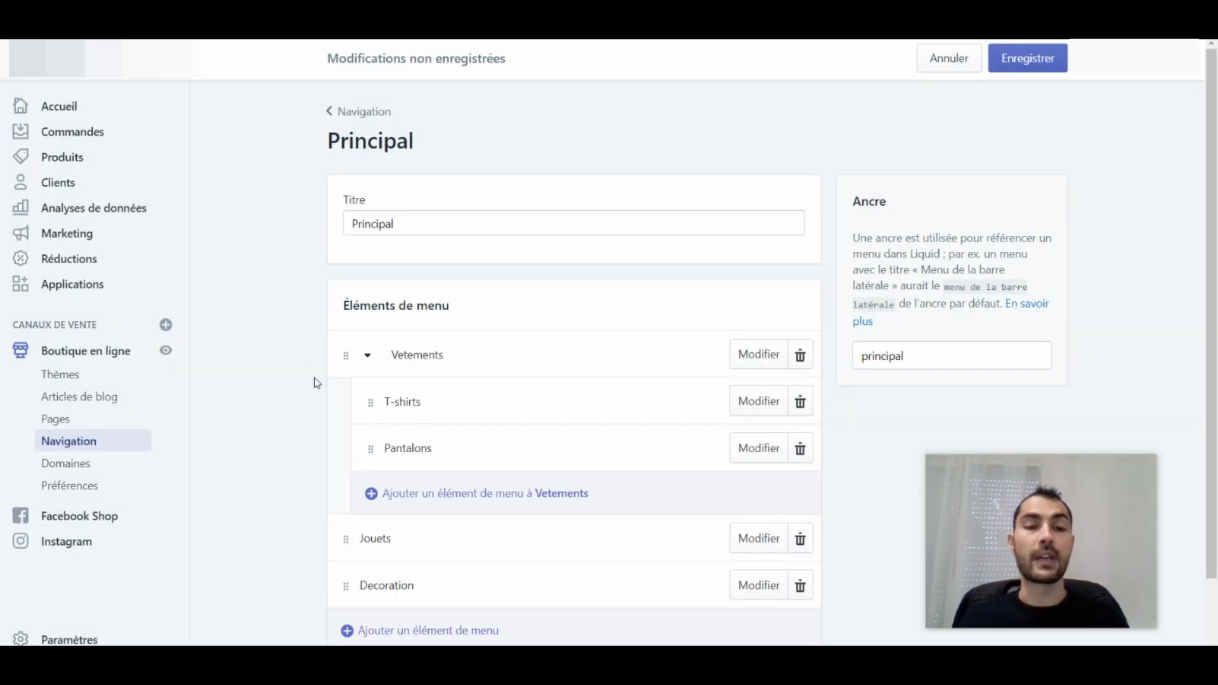
scroll(316, 380, "down", 1)
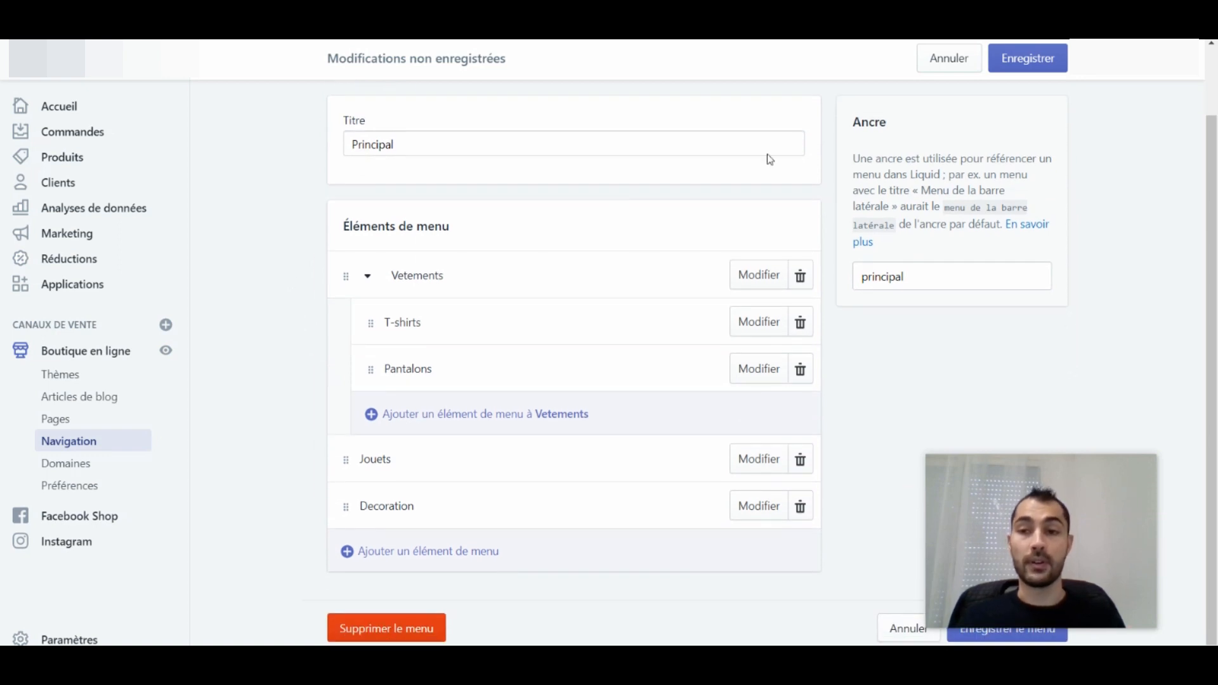